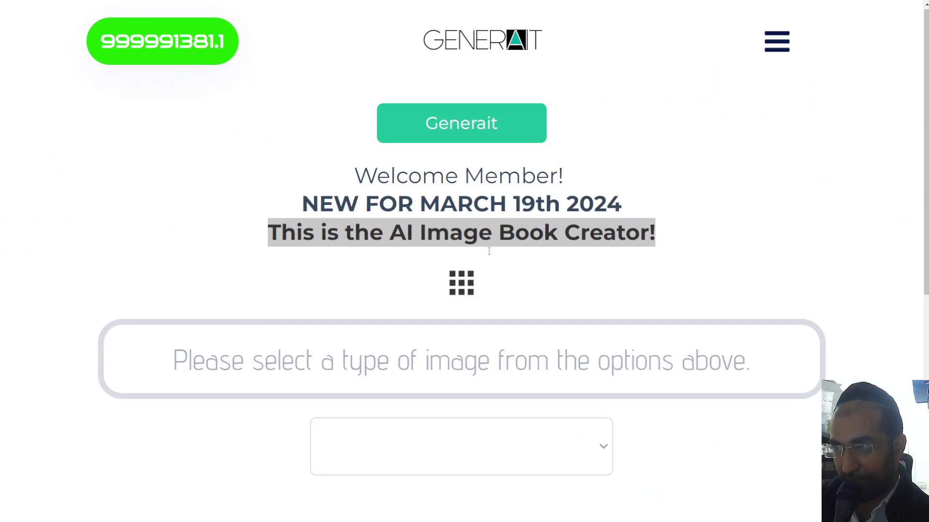
Select and deselect text in the page heading and the book creator title.
click(455, 205)
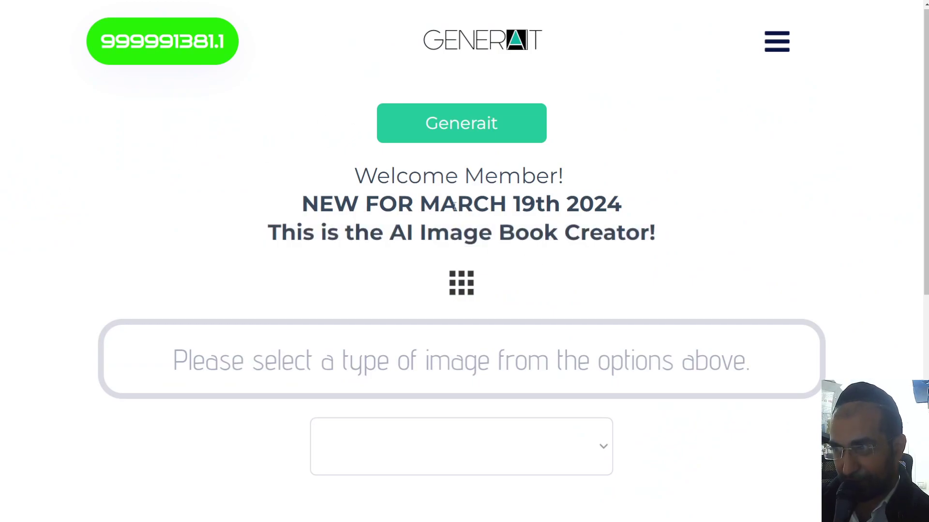
drag(431, 205, 635, 214)
click(635, 214)
mouse_move(255, 250)
mouse_down()
mouse_move(663, 237)
mouse_move(213, 233)
mouse_up()
click(190, 231)
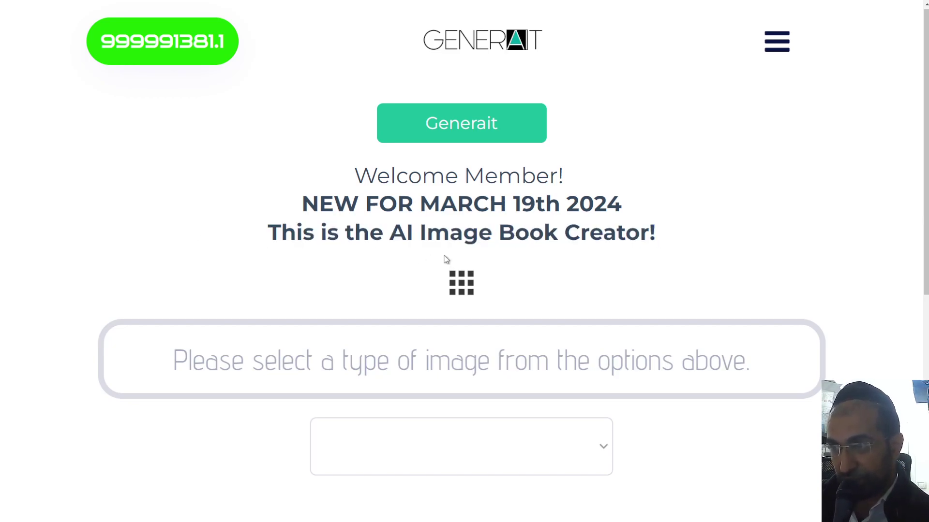
Load the saved 'Animals AI Mandala' set and browse its Lion, Elephant and Kangaroo cards.
scroll(434, 251, down, 4)
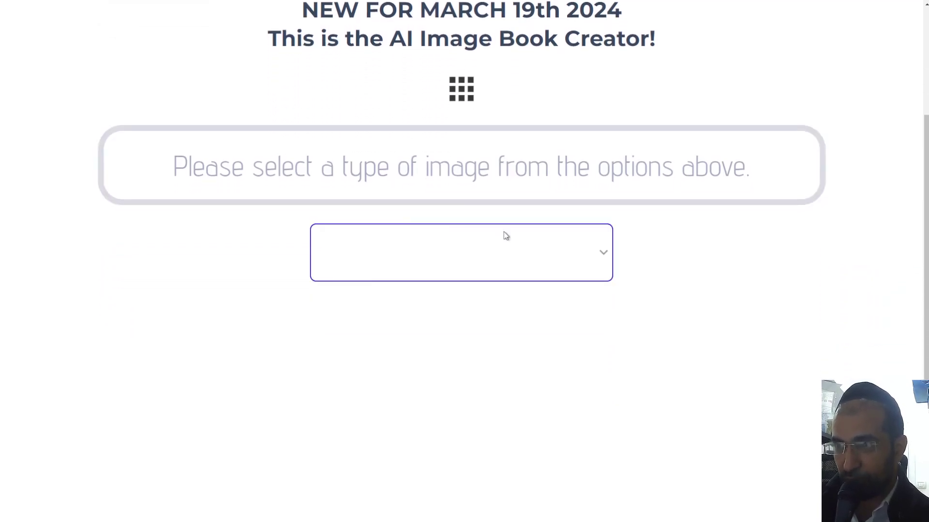
click(472, 234)
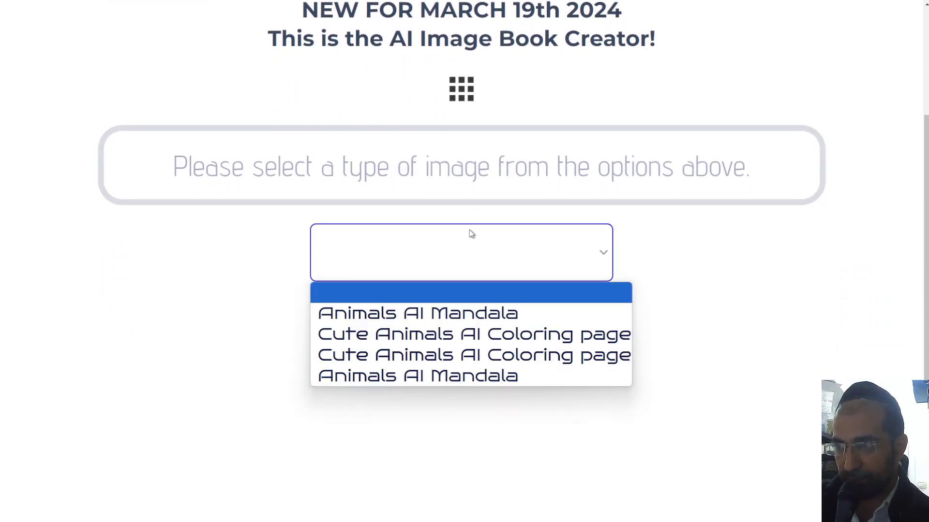
click(346, 318)
scroll(208, 235, down, 1)
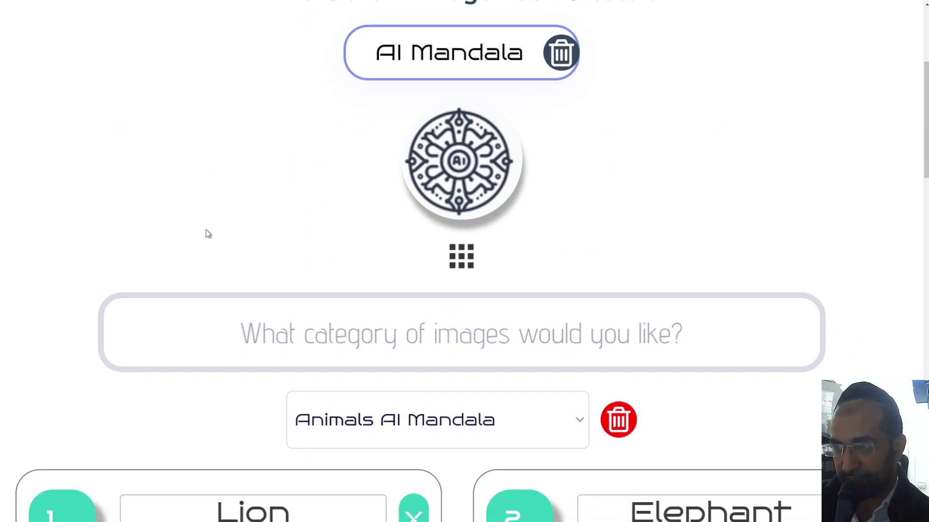
scroll(213, 227, down, 2)
scroll(217, 218, up, 7)
scroll(219, 220, down, 7)
scroll(218, 221, down, 10)
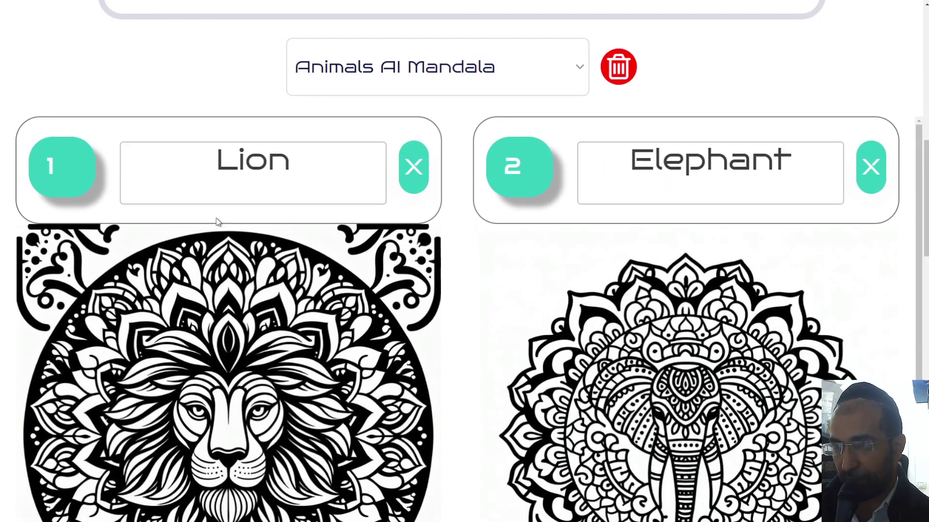
scroll(203, 387, down, 4)
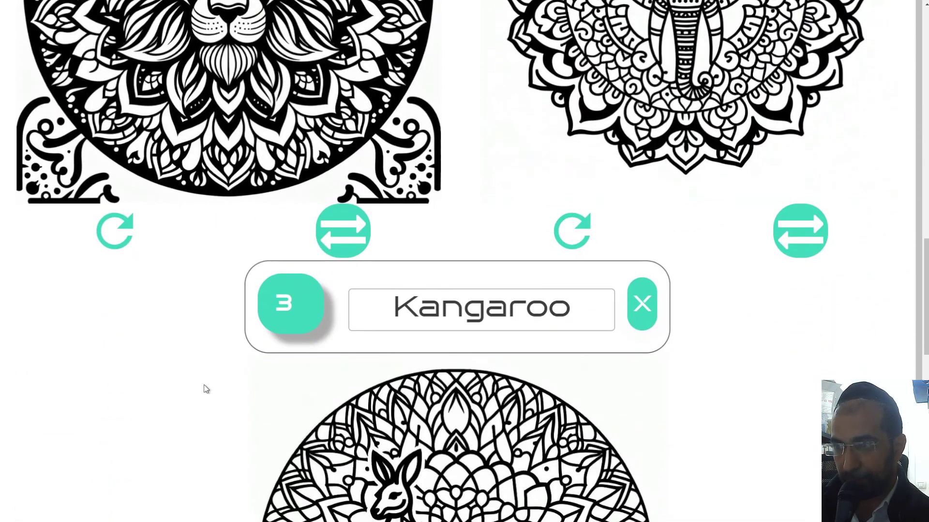
scroll(198, 380, down, 6)
scroll(127, 289, up, 2)
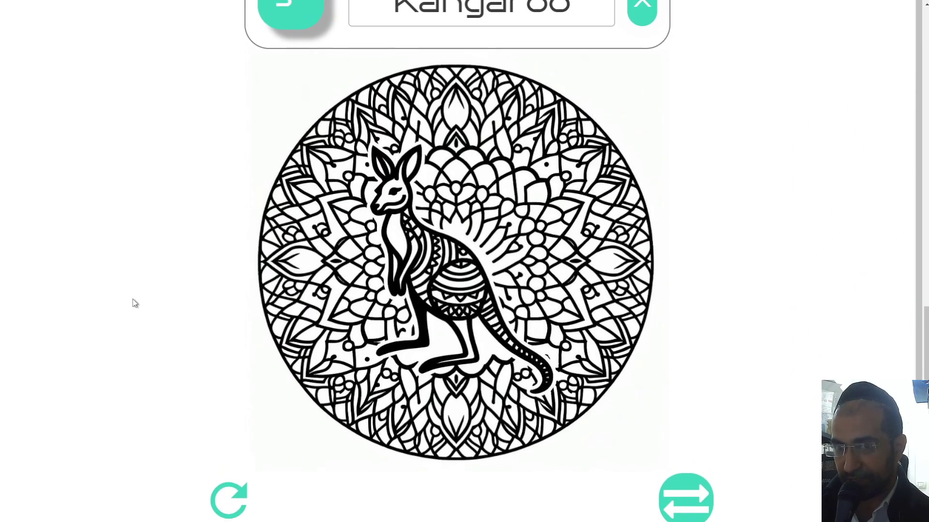
scroll(130, 300, up, 15)
scroll(130, 315, up, 10)
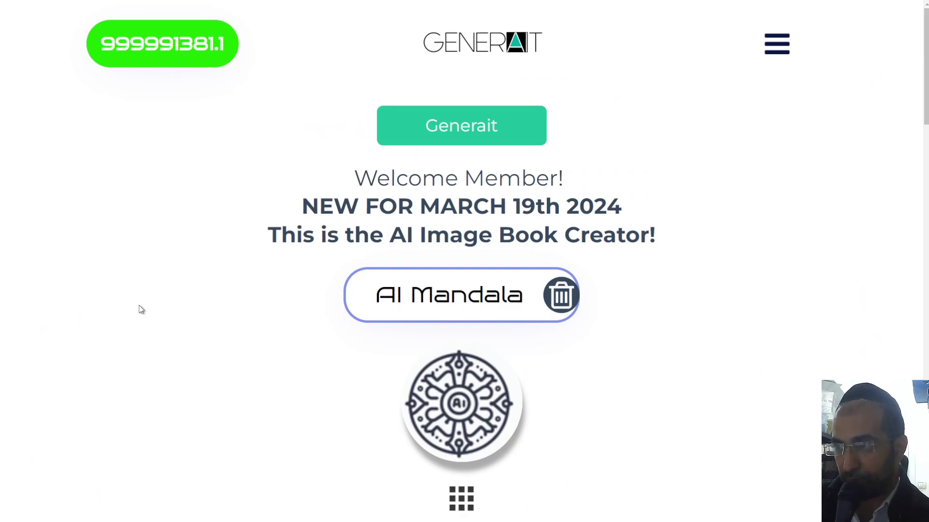
Switch to the 'Cute Animals AI Coloring page' set and zoom out to browse its cards.
scroll(225, 271, down, 5)
click(421, 409)
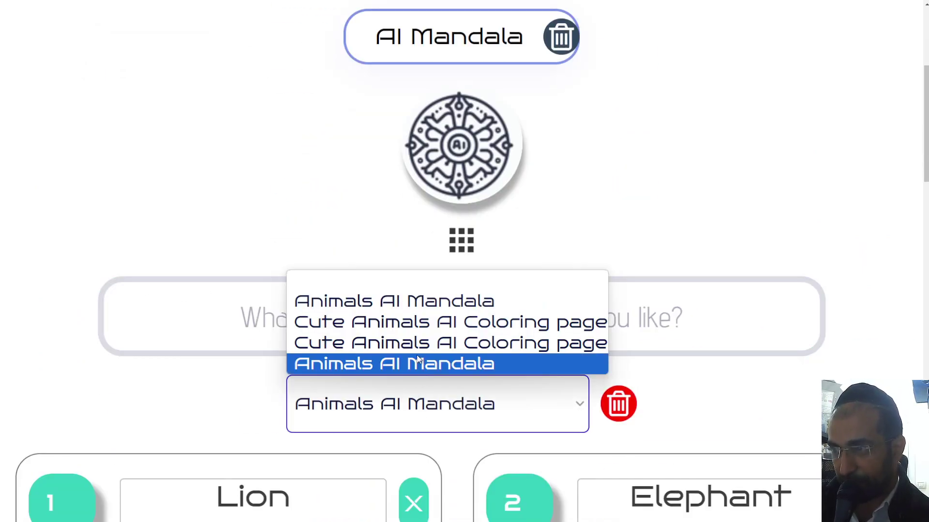
click(420, 322)
scroll(677, 338, down, 5)
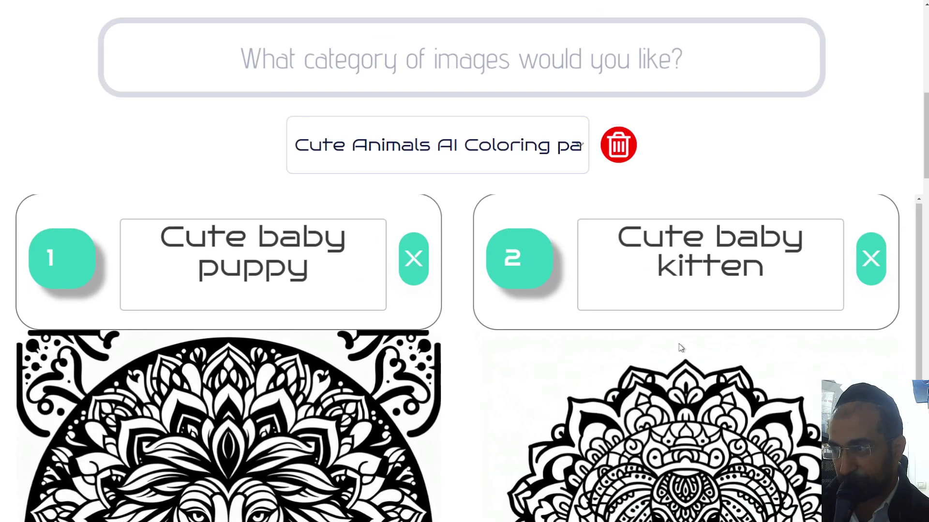
scroll(251, 186, down, 4)
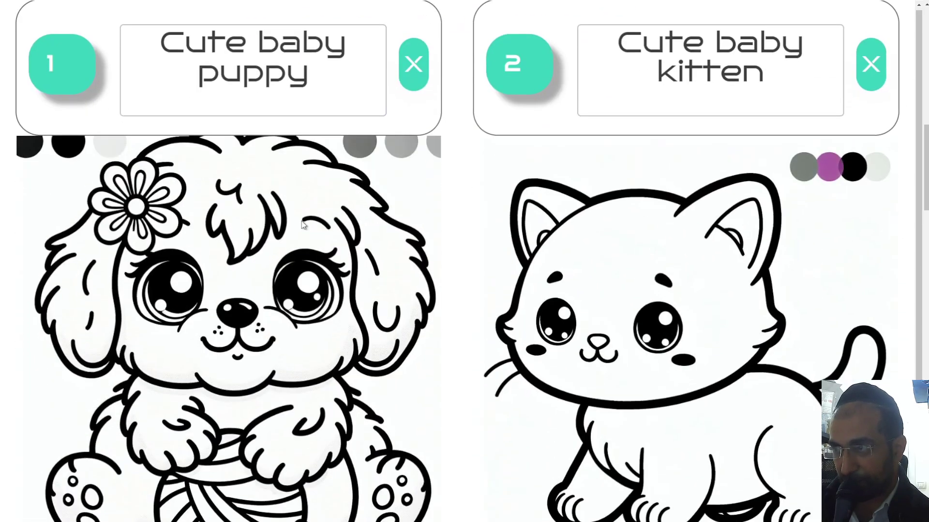
scroll(303, 224, down, 5)
scroll(310, 220, down, 5)
key(ctrl+minus)
key(ctrl+minus)
key(ctrl+minus)
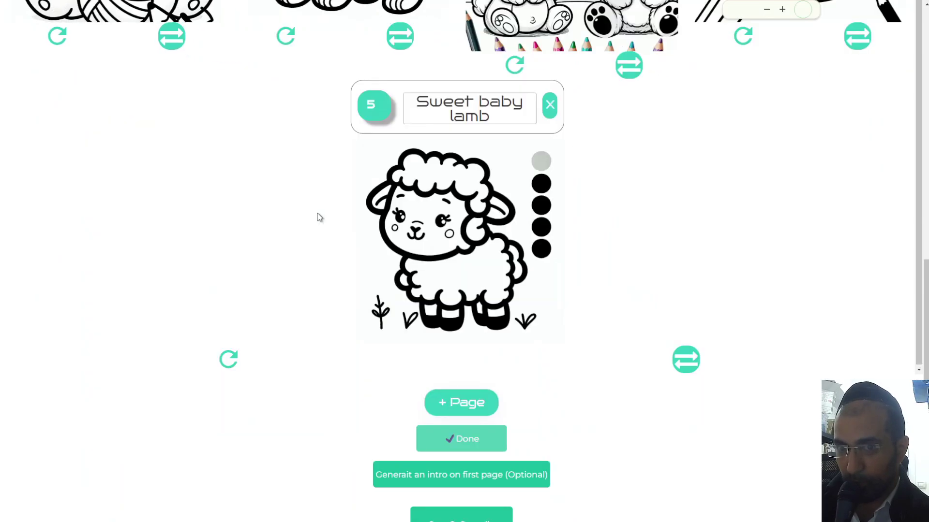
scroll(319, 217, up, 2)
scroll(322, 223, up, 4)
scroll(324, 233, up, 5)
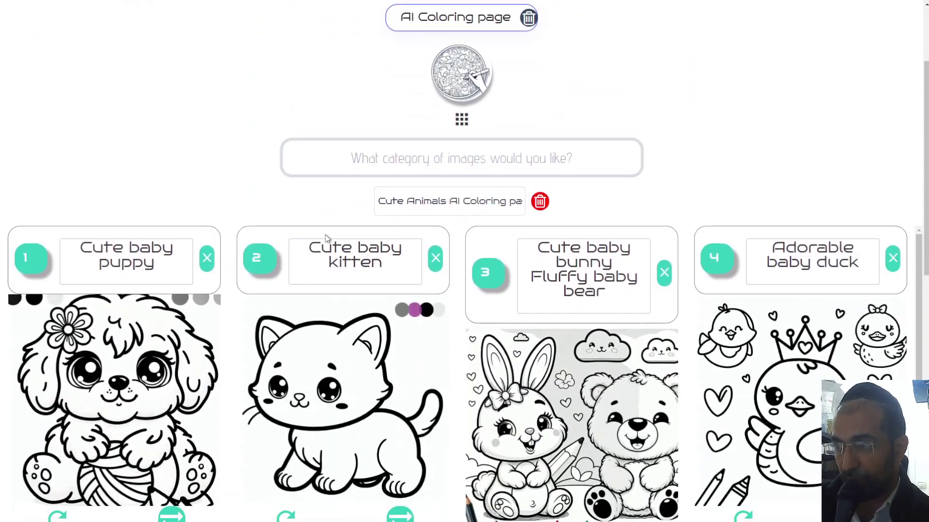
scroll(334, 247, down, 4)
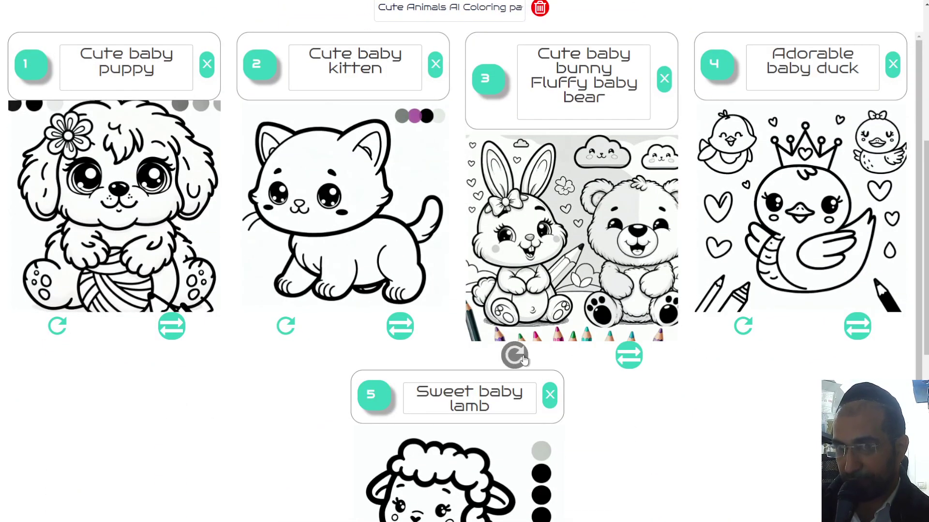
Preview card 3's bunny and bear page, then reset the set dropdown to blank.
click(525, 359)
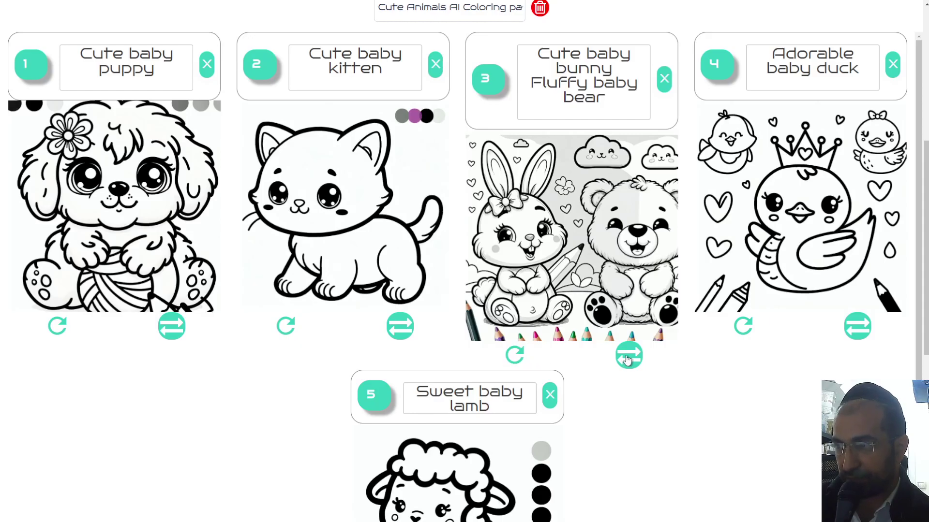
click(627, 358)
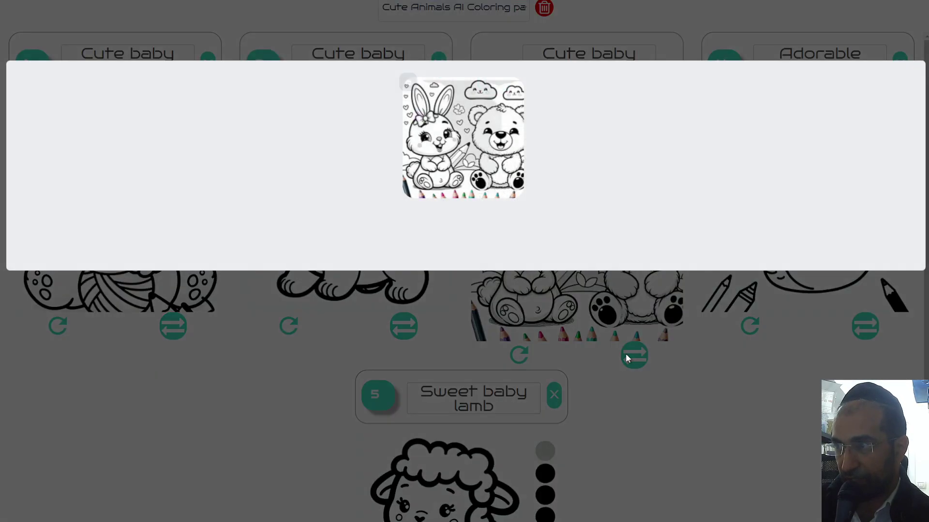
click(667, 376)
scroll(629, 358, up, 10)
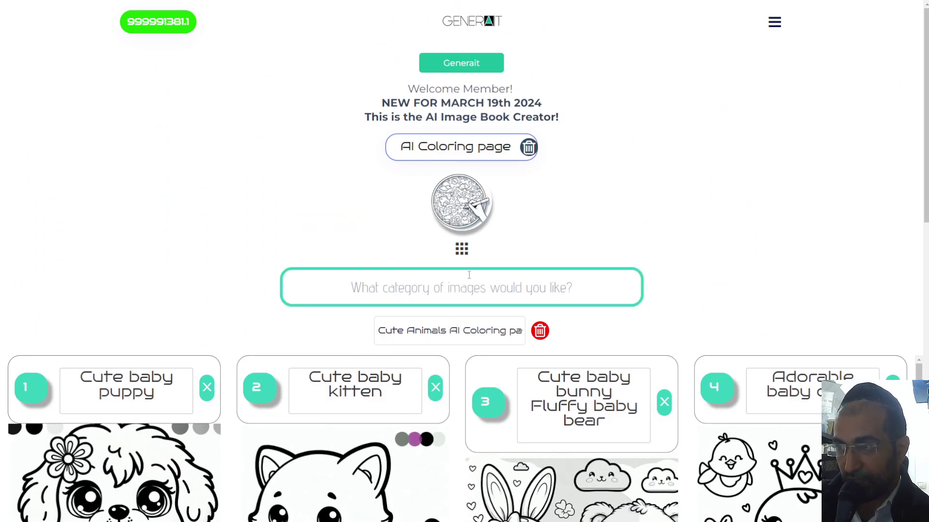
click(499, 336)
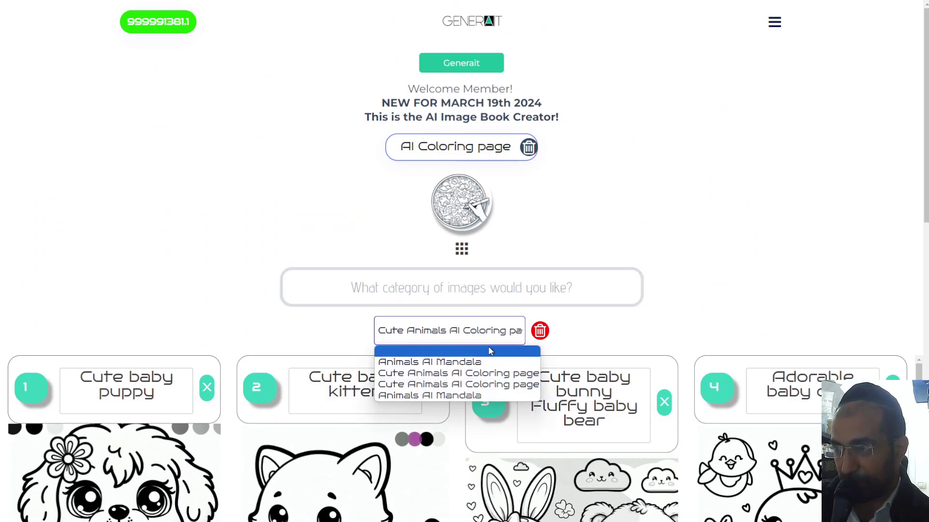
click(491, 359)
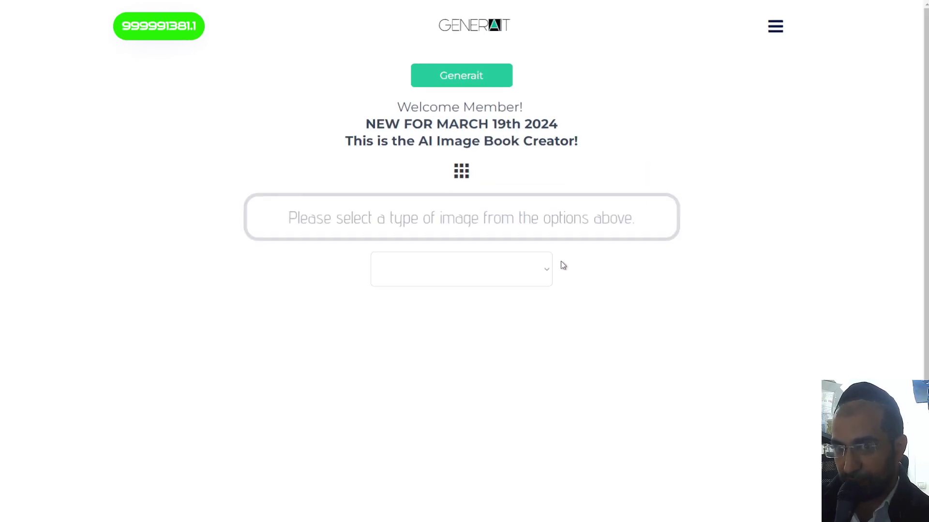
Reveal the image types and choose AI Mandala, the last icon in the row.
key(ctrl+plus)
key(ctrl+minus)
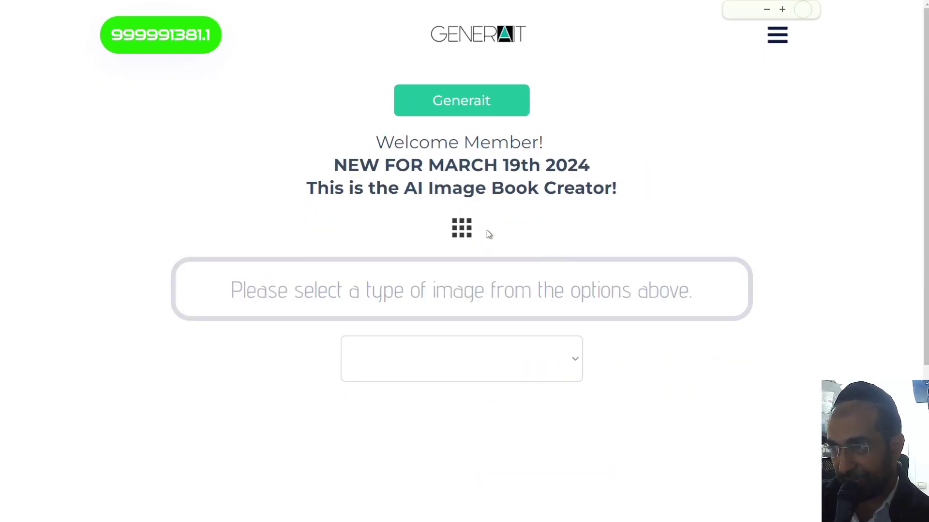
click(462, 232)
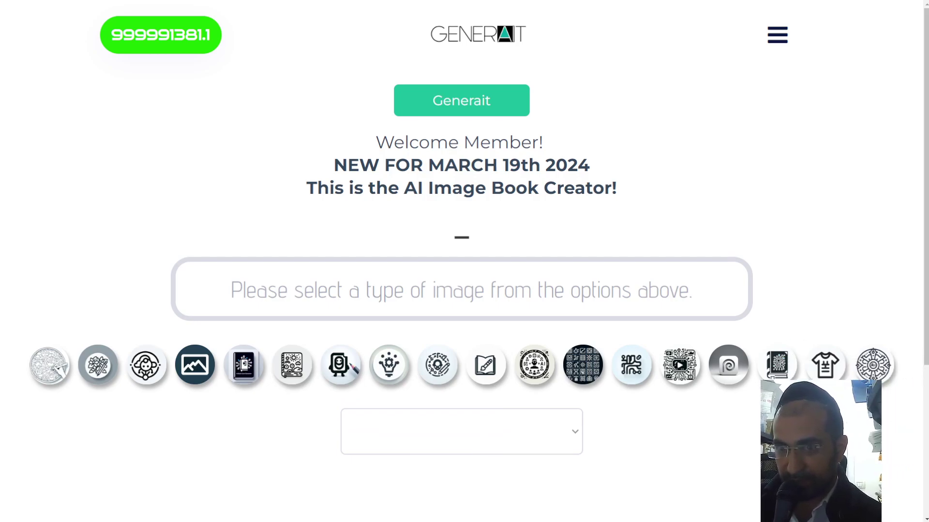
click(873, 362)
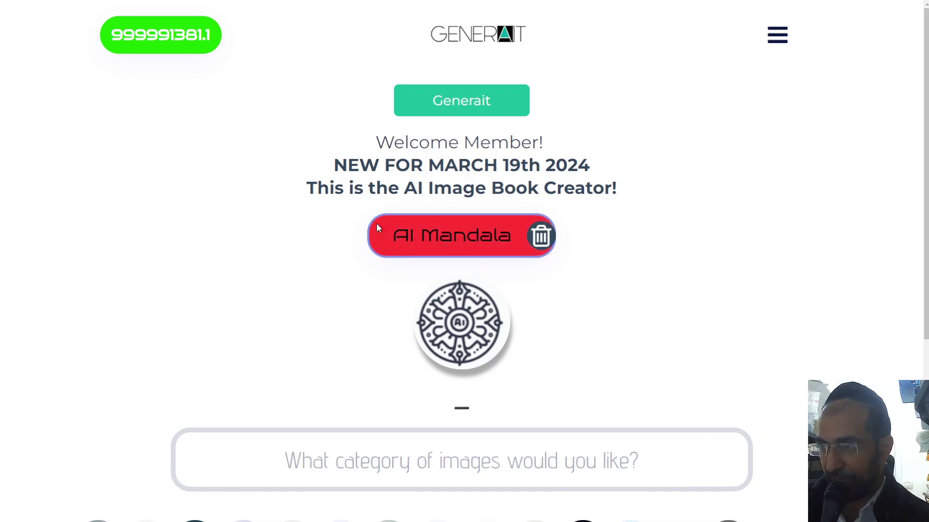
scroll(279, 334, down, 4)
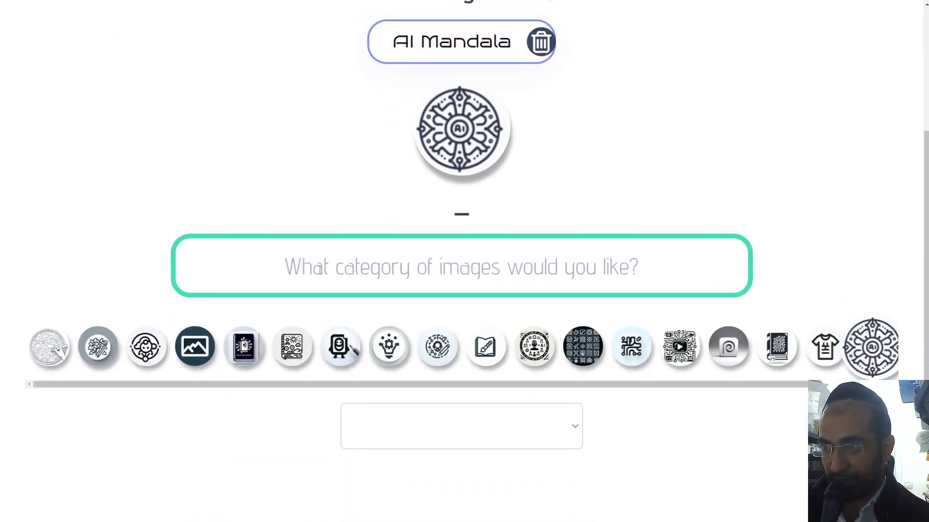
Enter 'Animals' as the image category and set the book length to about 40 pages.
click(462, 220)
click(463, 249)
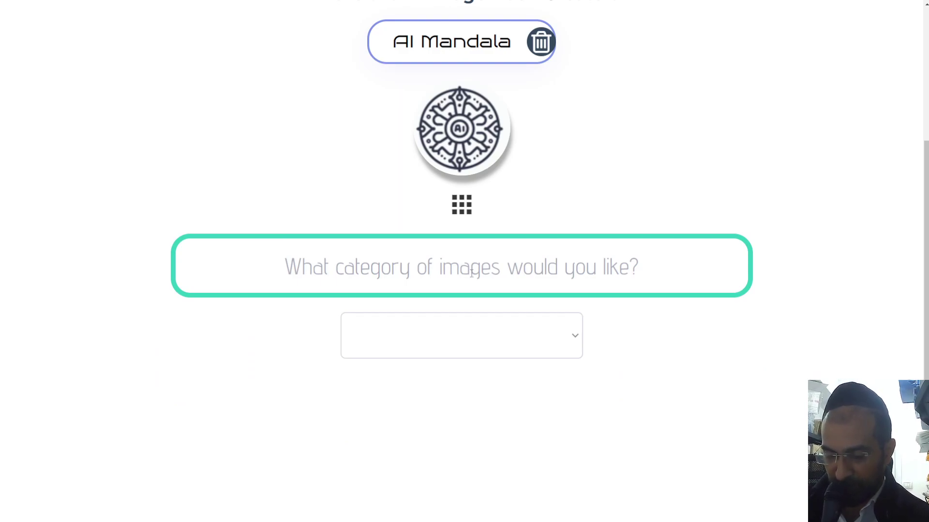
text(Animals)
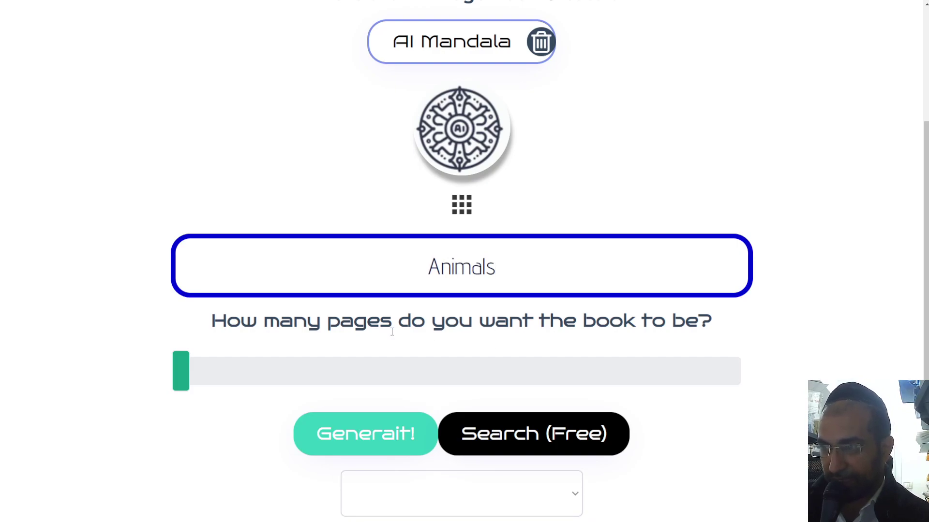
mouse_move(186, 377)
mouse_down()
mouse_move(725, 377)
mouse_move(752, 366)
mouse_up()
Load the saved 'Animals AI Mandala' book from the saved-books dropdown.
scroll(429, 338, down, 3)
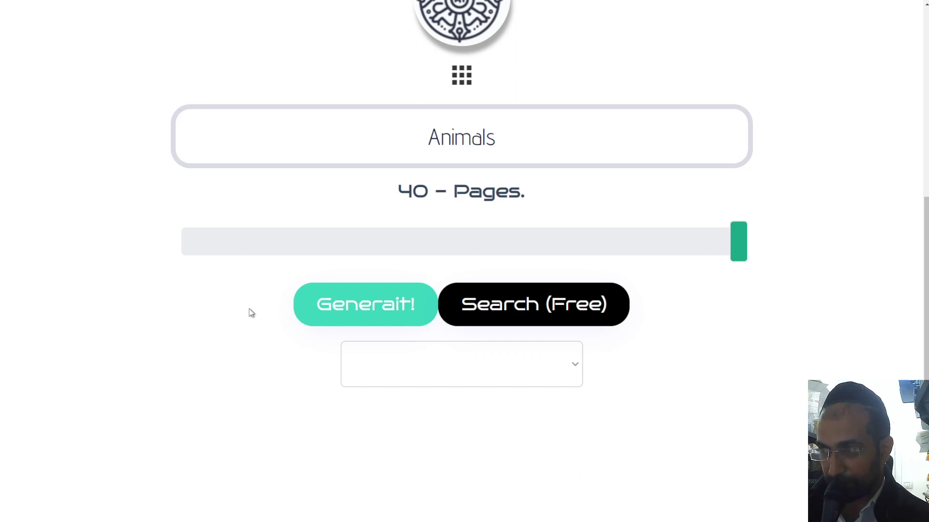
scroll(172, 333, down, 1)
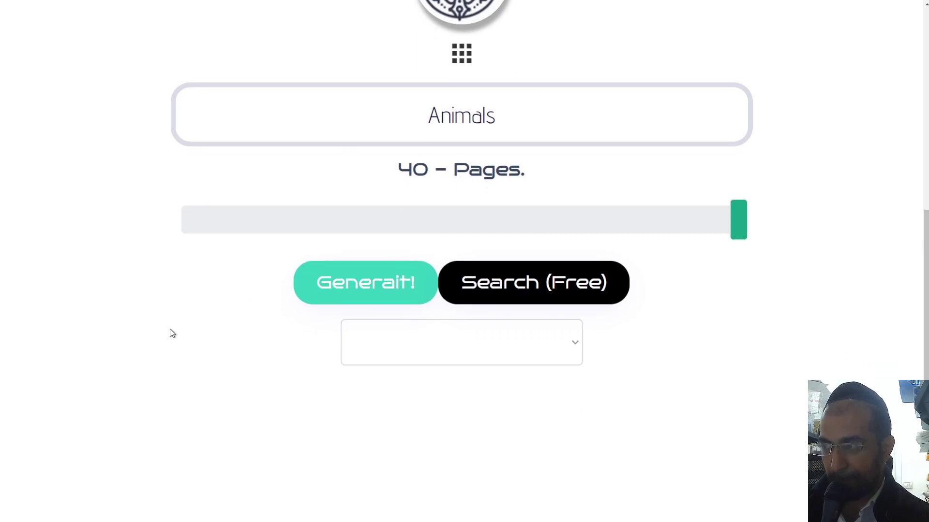
scroll(172, 333, up, 3)
scroll(172, 333, down, 3)
click(435, 344)
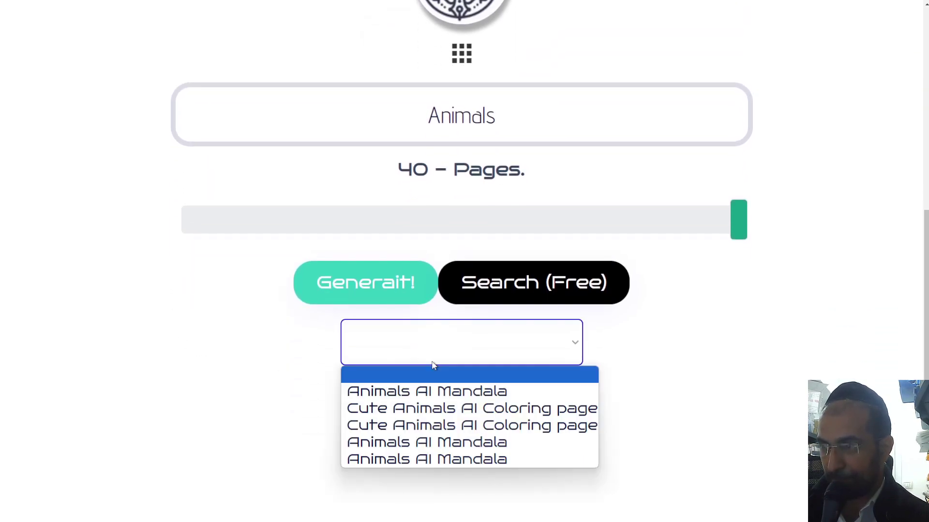
click(439, 469)
Add pages from Llama onward until the list reaches 41, then check its start and end.
scroll(438, 468, down, 6)
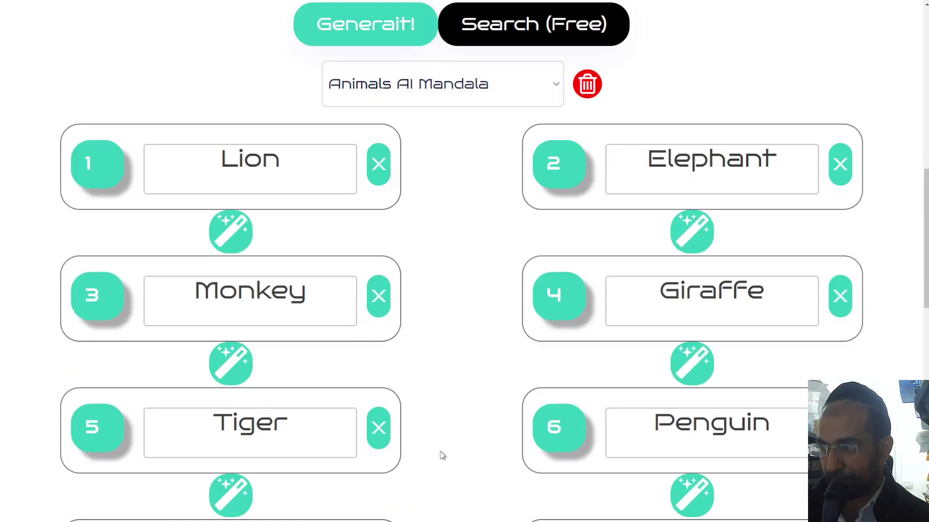
scroll(438, 468, down, 9)
scroll(440, 455, down, 9)
click(440, 453)
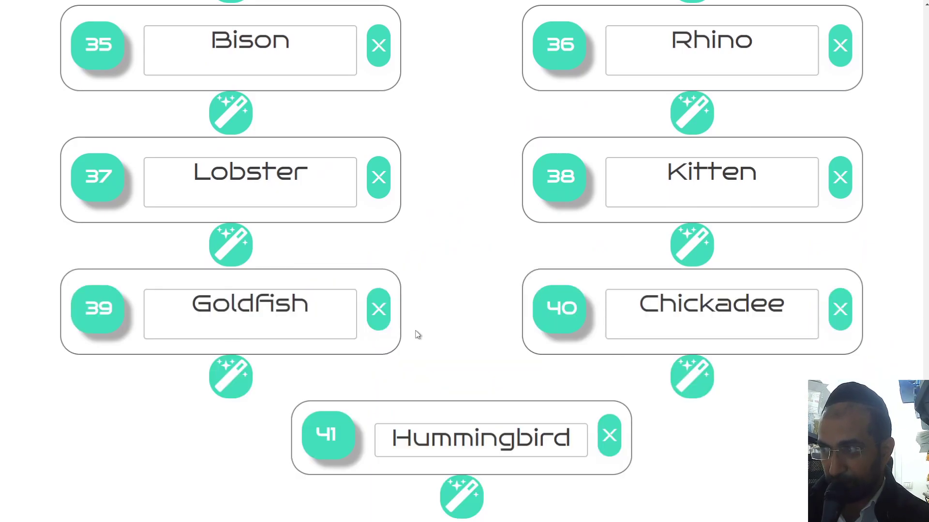
scroll(429, 326, down, 4)
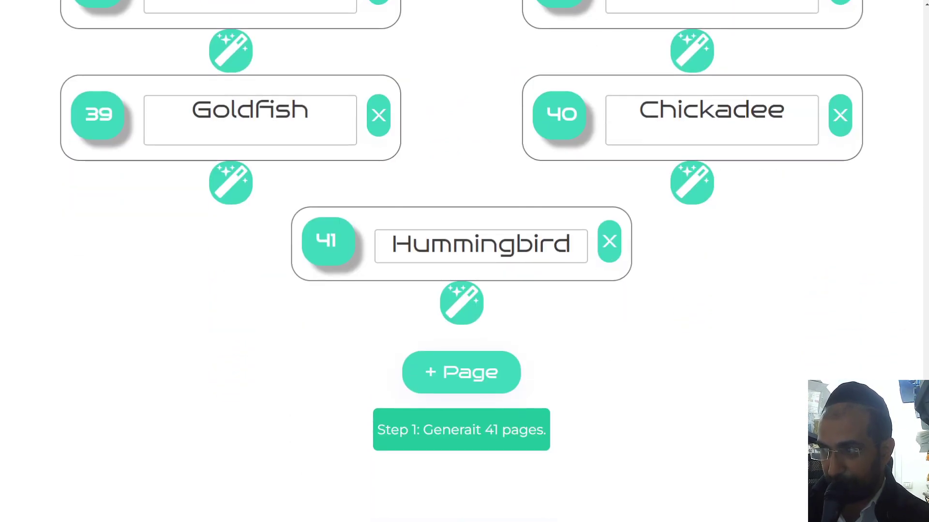
key(Home)
scroll(465, 261, down, 5)
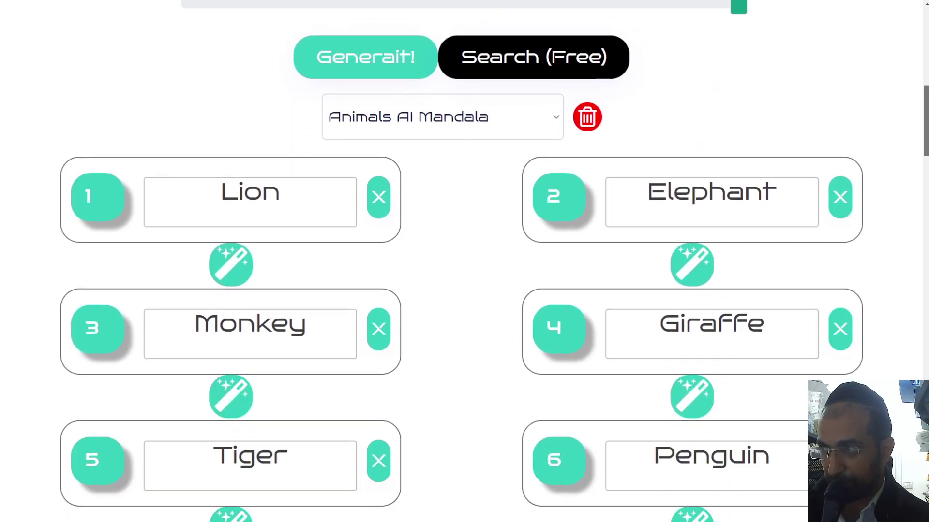
key(End)
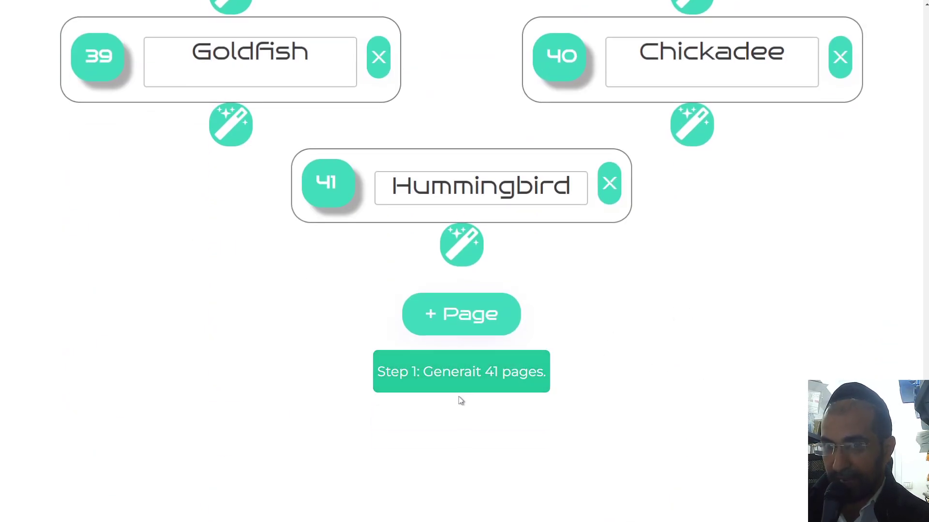
Start generating mandala images for all 41 pages with 'Step 1: Generait 41 pages.'.
click(467, 369)
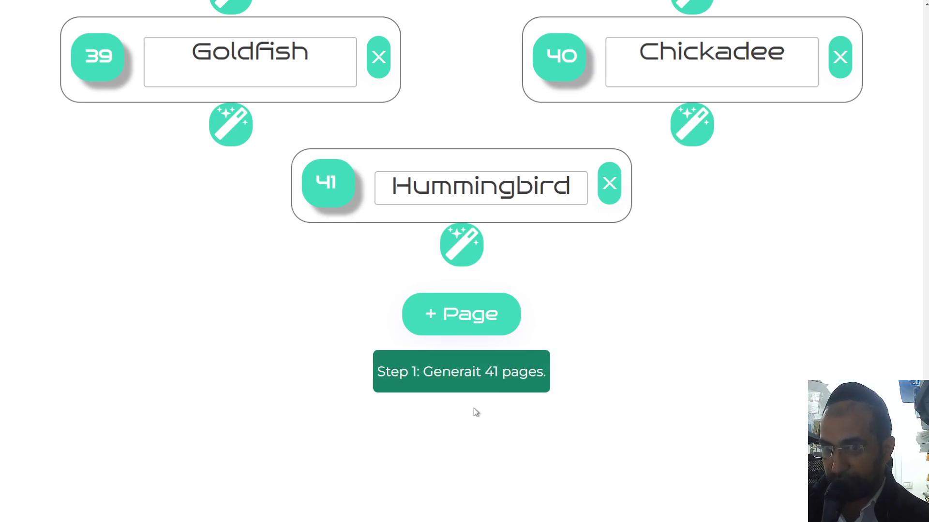
click(477, 373)
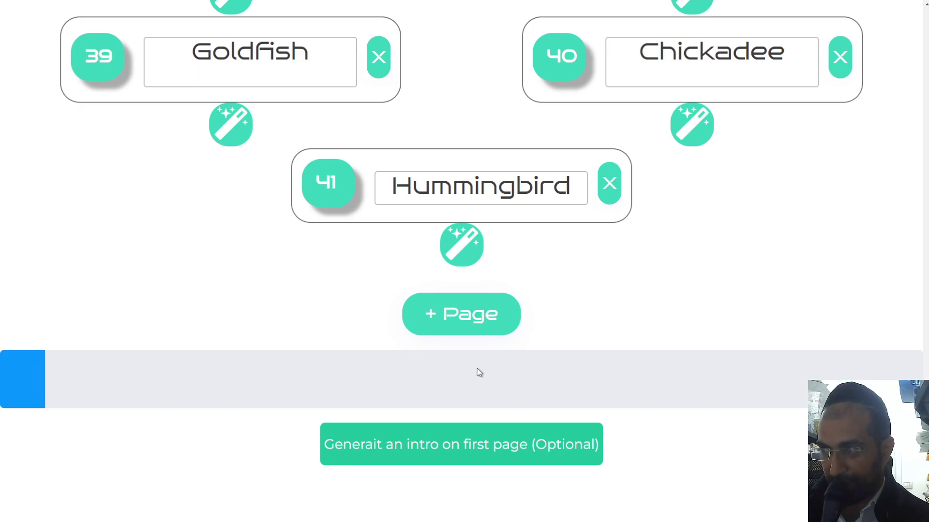
scroll(565, 392, down, 1)
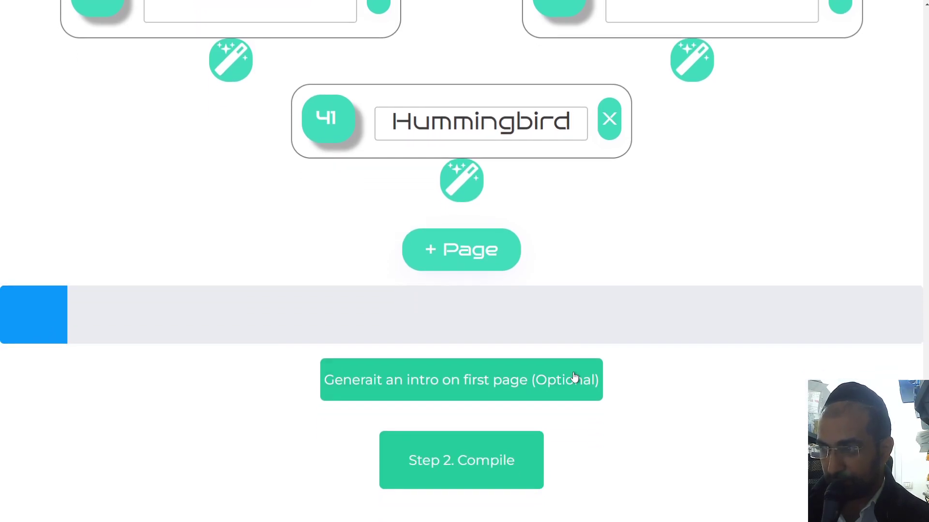
scroll(595, 357, up, 1)
scroll(595, 357, down, 3)
scroll(819, 374, up, 8)
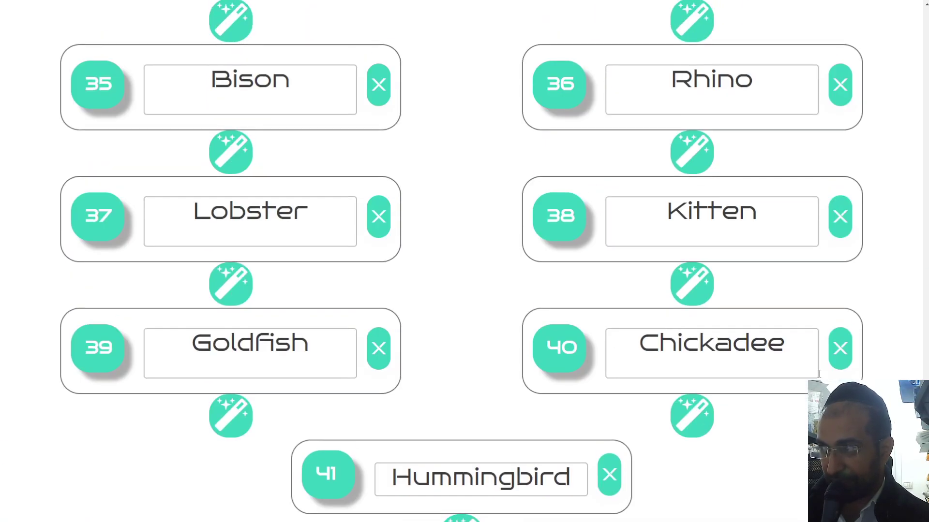
scroll(901, 176, up, 20)
scroll(901, 175, up, 20)
scroll(897, 121, down, 6)
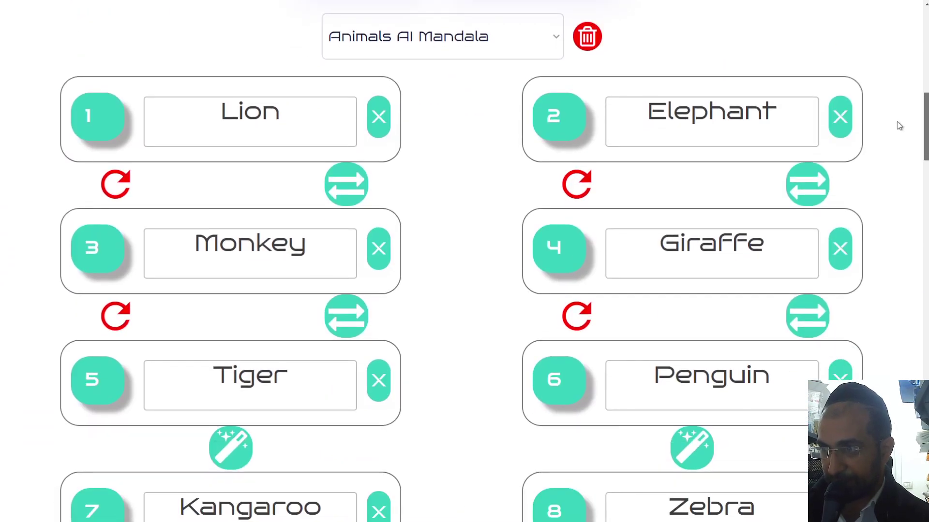
scroll(896, 121, down, 1)
scroll(901, 131, down, 1)
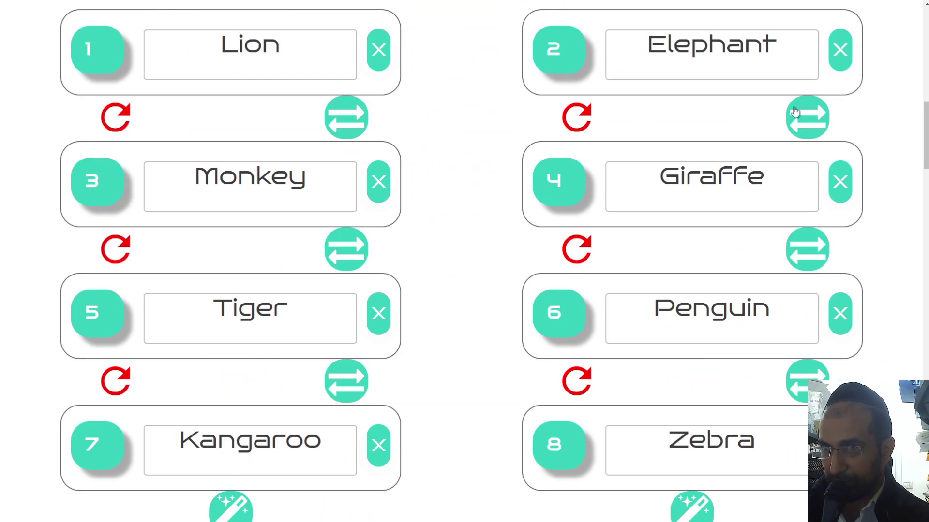
Scroll down through the mandala pages as their images fill in.
click(114, 118)
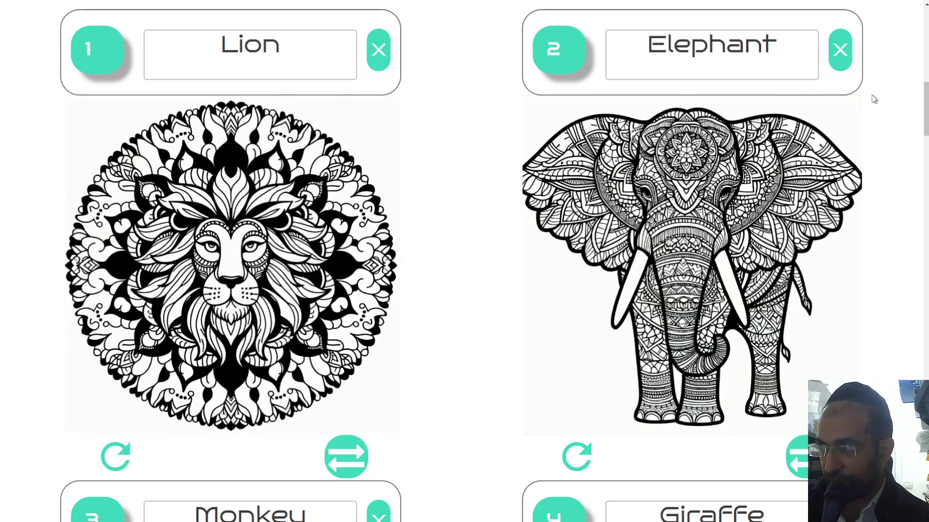
scroll(464, 261, down, 10)
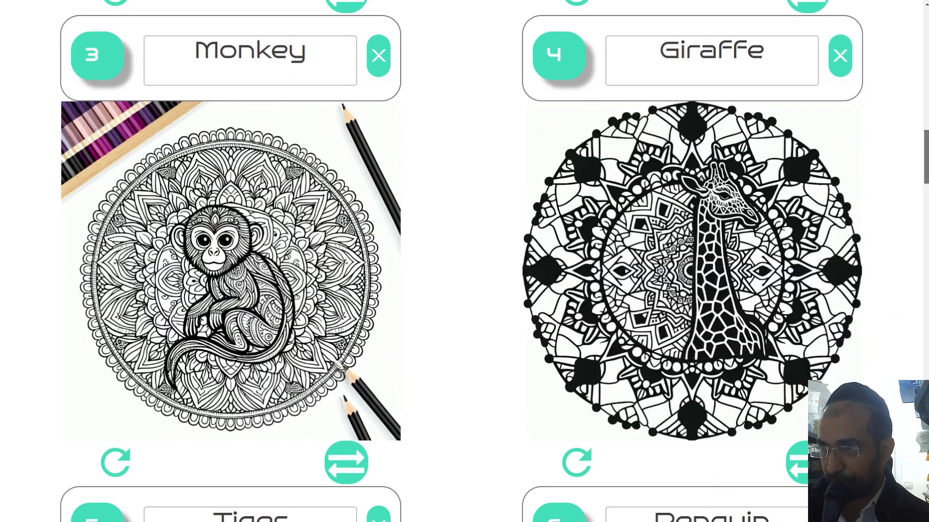
scroll(464, 261, down, 5)
scroll(465, 261, down, 3)
scroll(465, 261, down, 2)
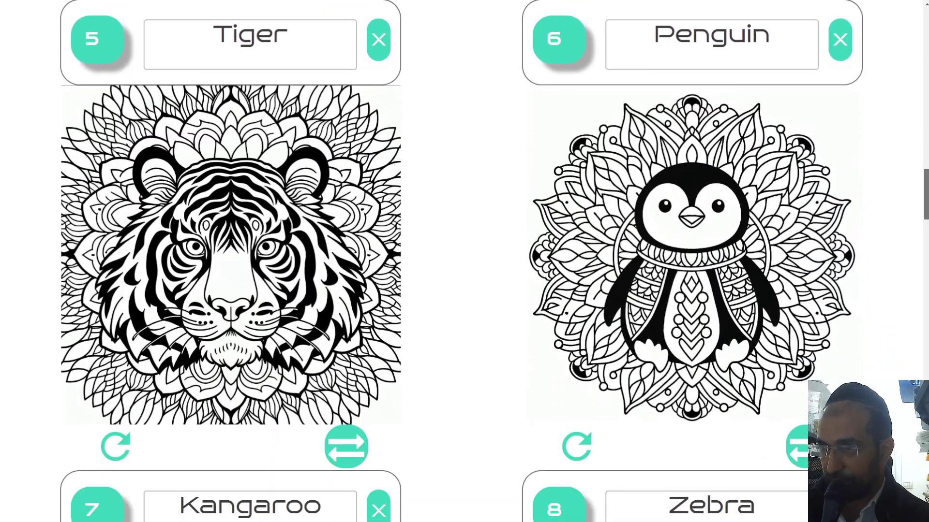
scroll(464, 262, down, 1)
scroll(465, 262, down, 2)
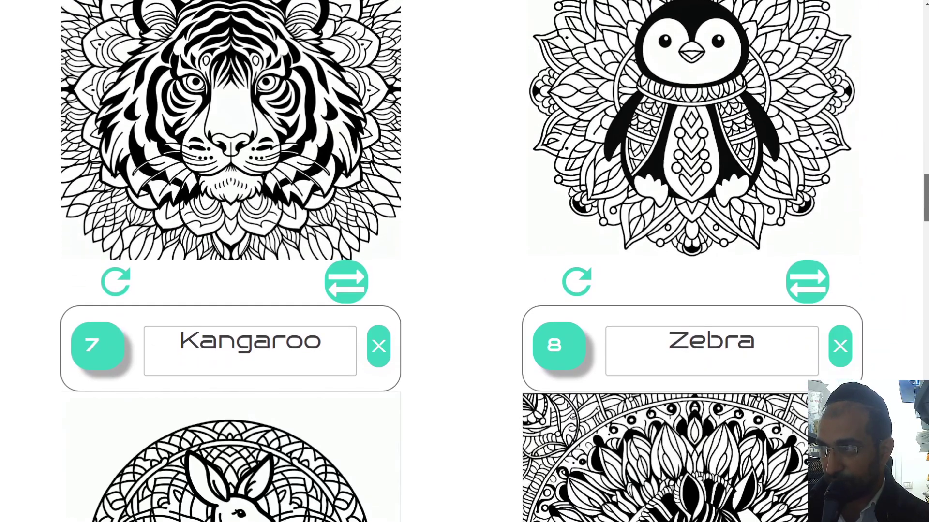
scroll(465, 262, down, 1)
scroll(464, 261, down, 4)
scroll(465, 261, down, 4)
scroll(464, 261, down, 4)
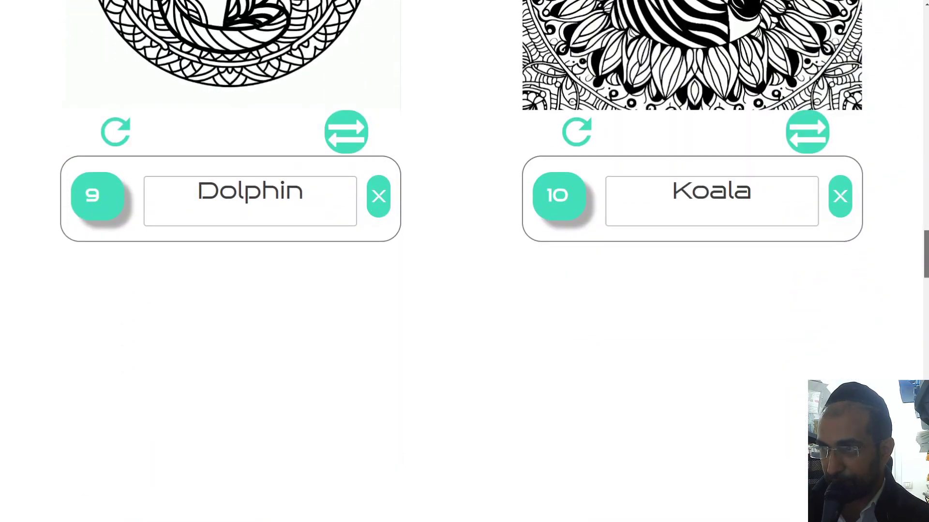
scroll(464, 261, down, 4)
Review the finished mandala images such as Tiger, Penguin, Horse, Sloth, Panda and Owl.
click(922, 323)
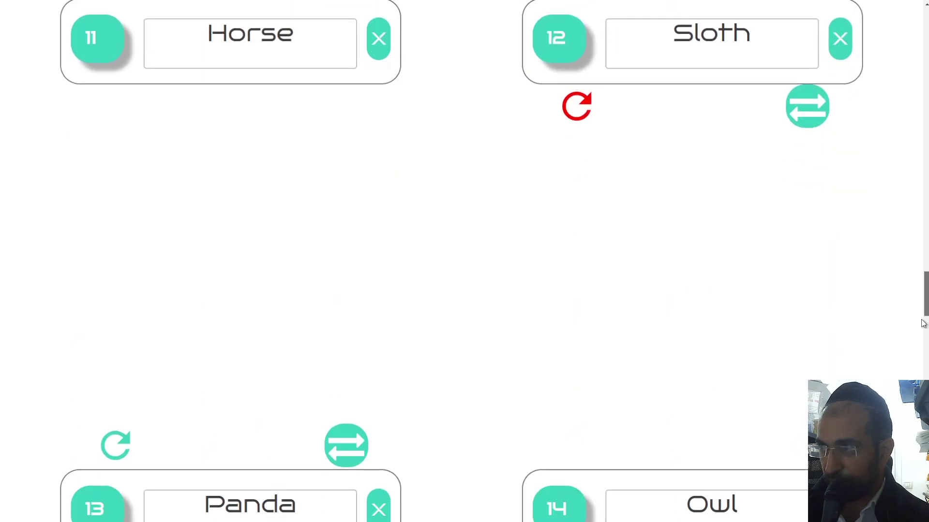
scroll(922, 324, down, 1)
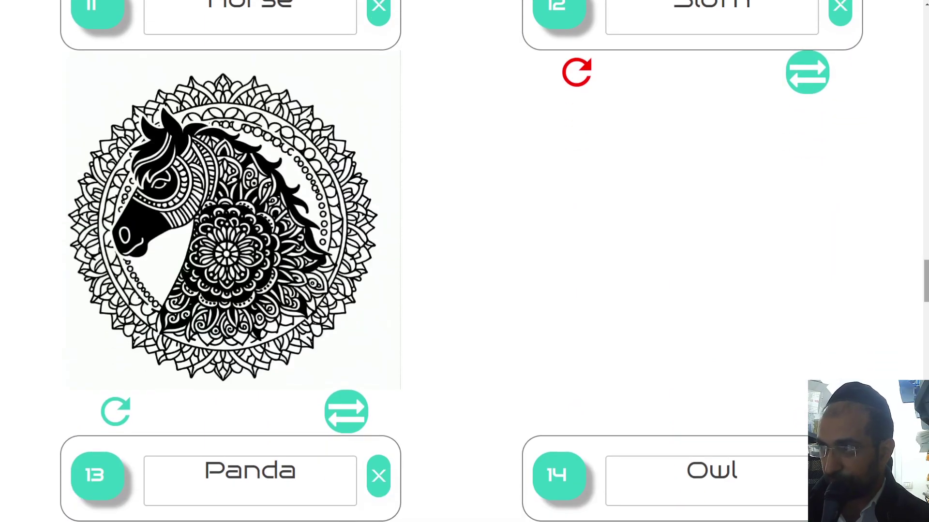
scroll(927, 289, up, 3)
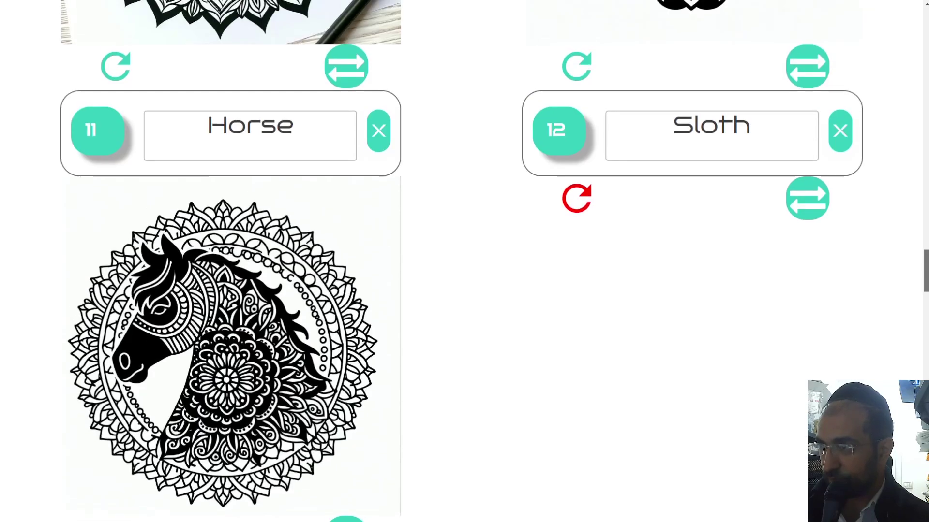
scroll(926, 289, up, 5)
scroll(926, 289, up, 5)
scroll(926, 290, up, 5)
scroll(926, 289, up, 5)
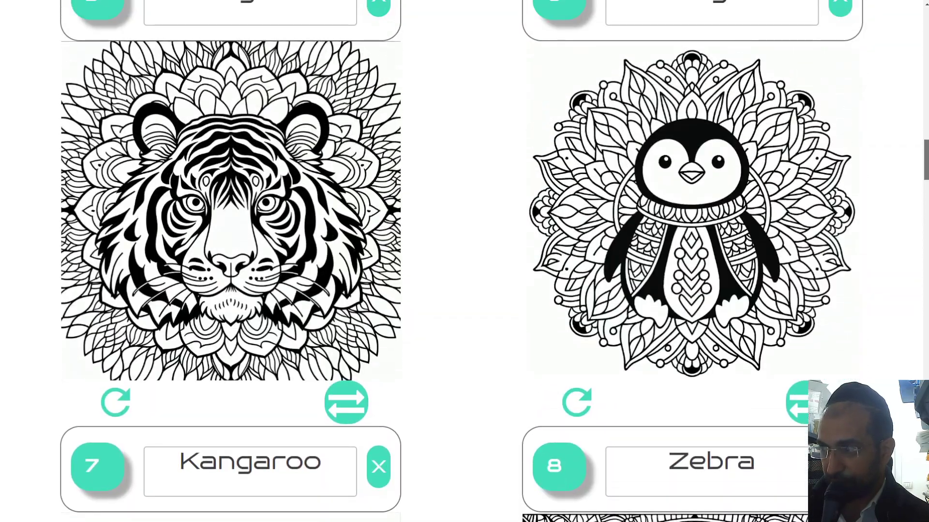
scroll(926, 289, up, 1)
scroll(926, 289, down, 15)
scroll(926, 289, down, 5)
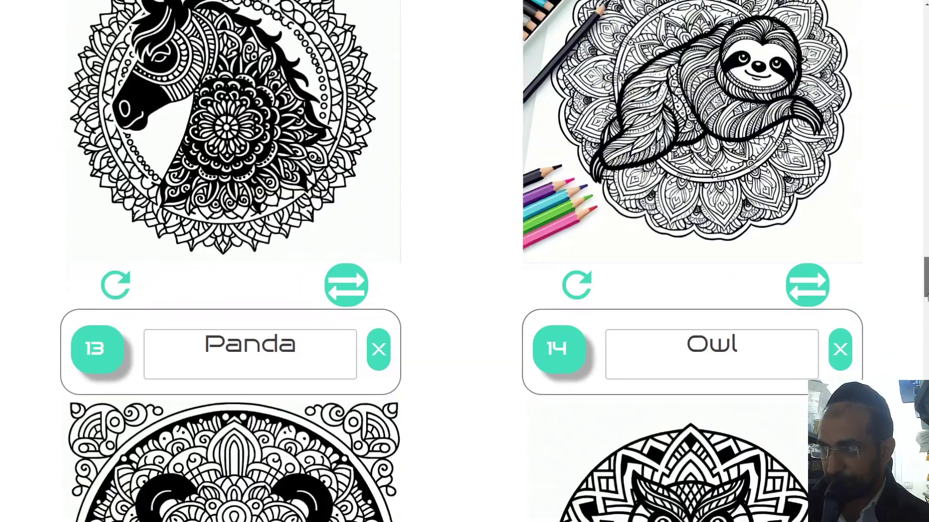
scroll(927, 289, down, 1)
scroll(927, 289, up, 3)
scroll(927, 289, down, 8)
scroll(926, 289, up, 9)
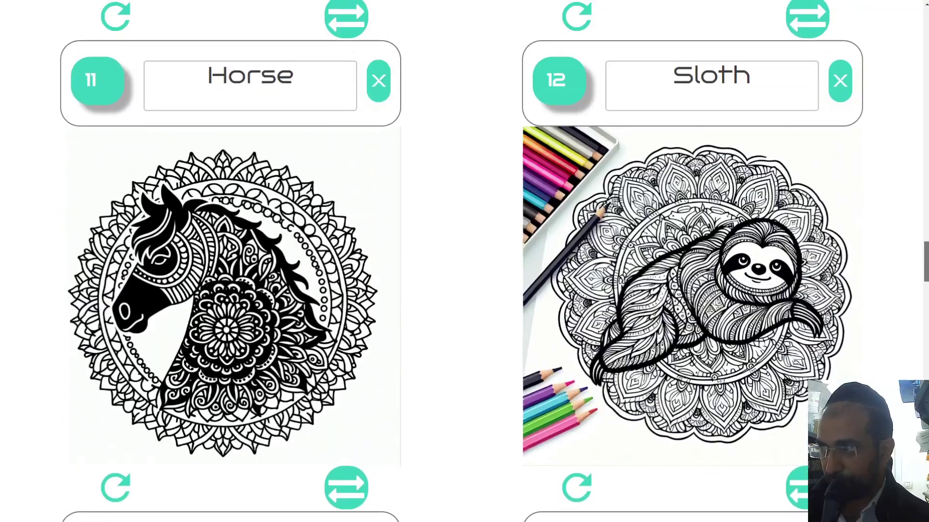
scroll(927, 289, down, 1)
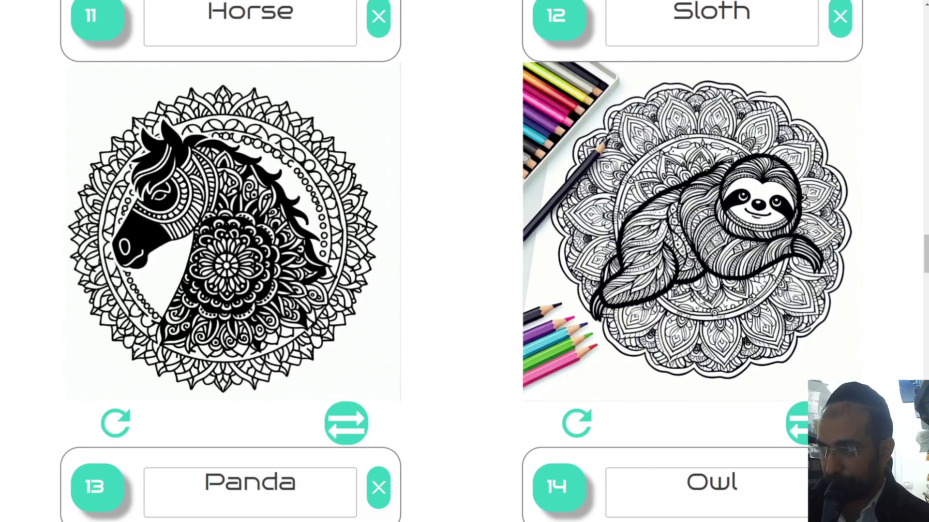
click(569, 428)
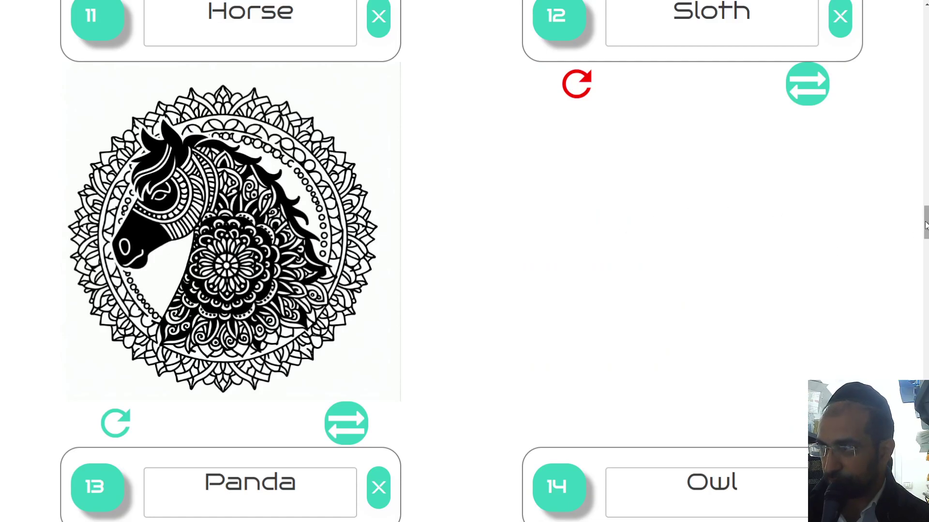
scroll(926, 226, down, 8)
scroll(927, 226, down, 3)
scroll(926, 227, down, 1)
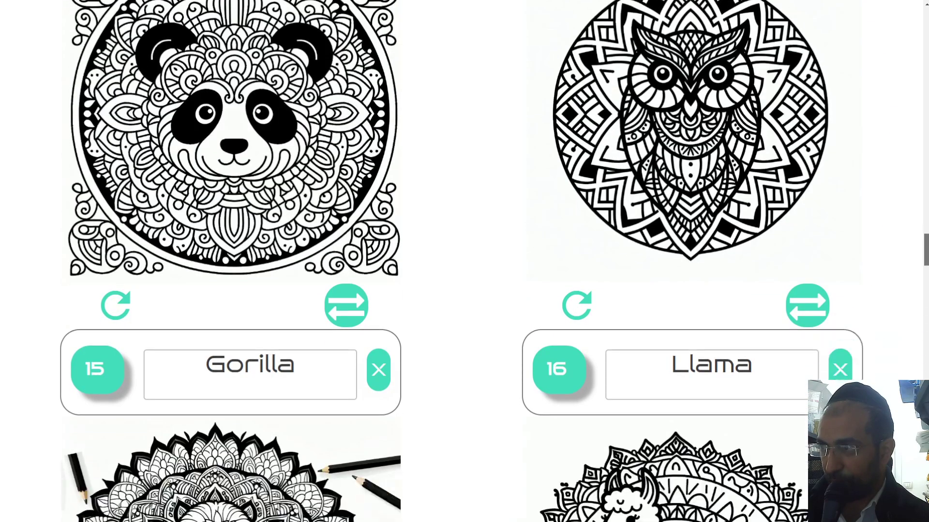
scroll(926, 227, down, 4)
scroll(464, 261, down, 2)
scroll(464, 262, down, 2)
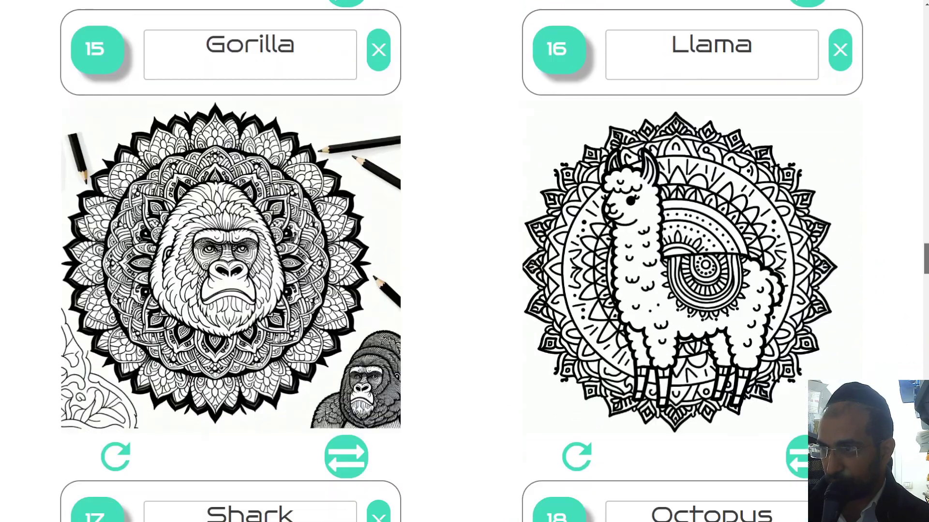
scroll(464, 261, down, 2)
scroll(632, 231, down, 3)
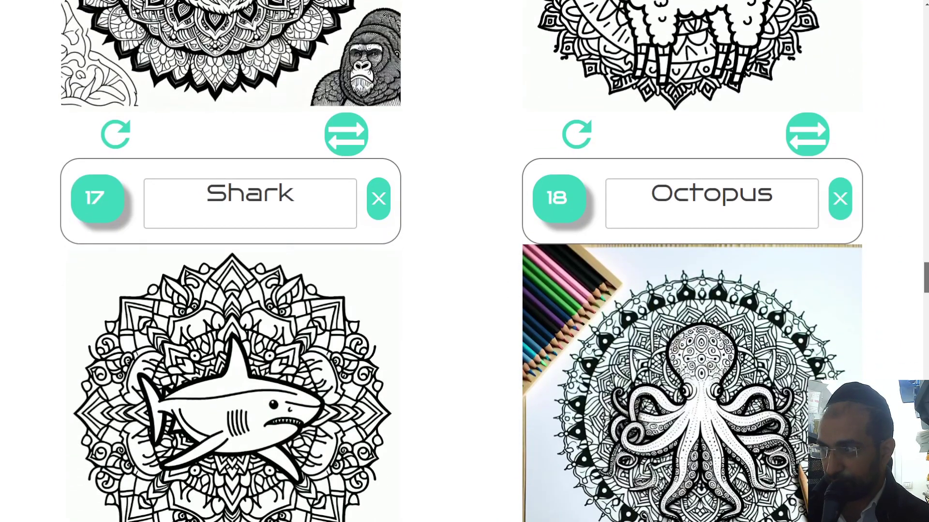
scroll(632, 231, down, 3)
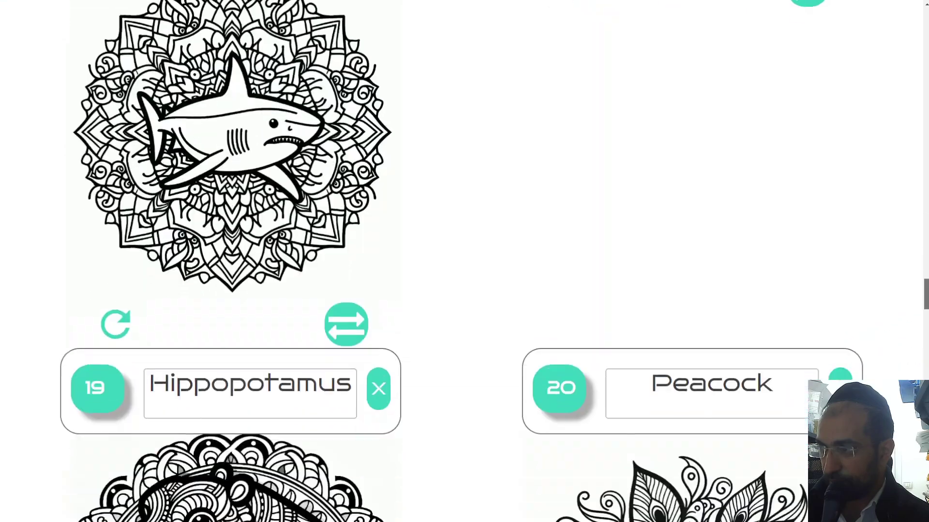
drag(924, 290, 924, 296)
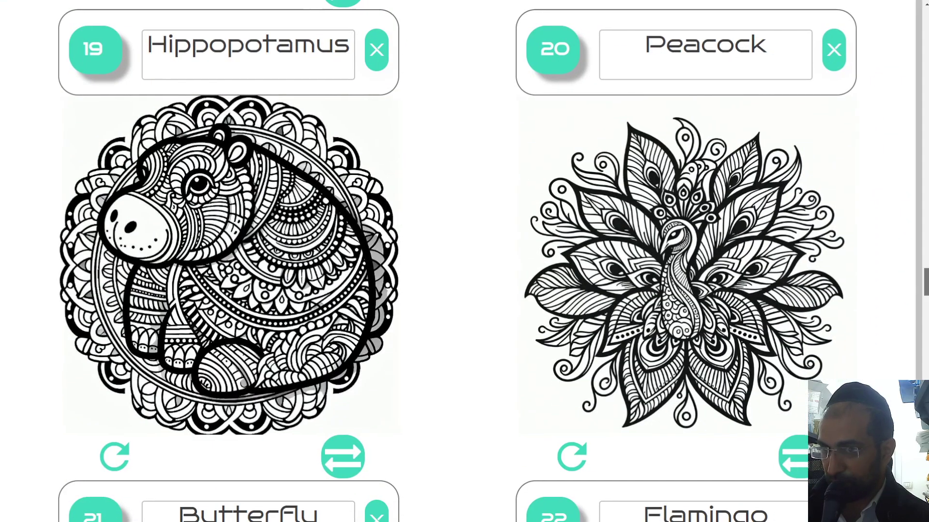
scroll(465, 261, down, 1)
scroll(926, 361, down, 8)
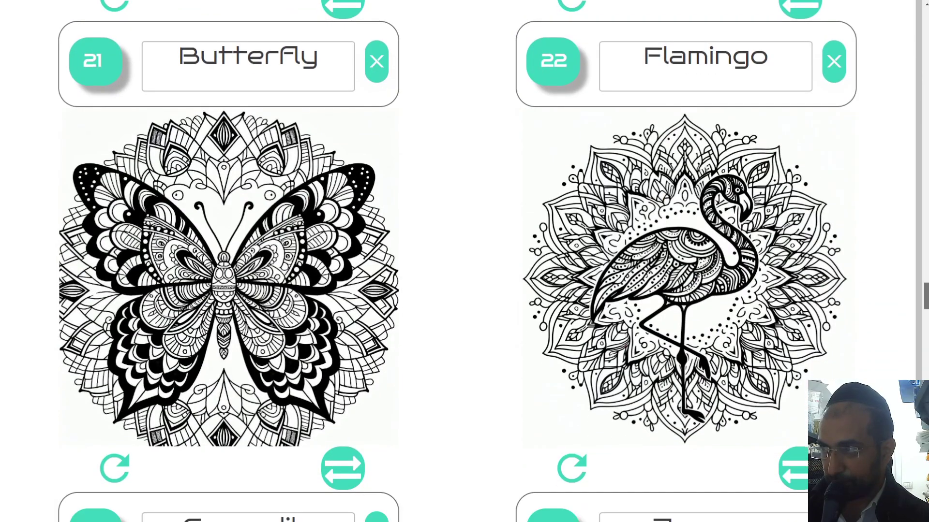
scroll(926, 361, down, 7)
scroll(264, 322, down, 3)
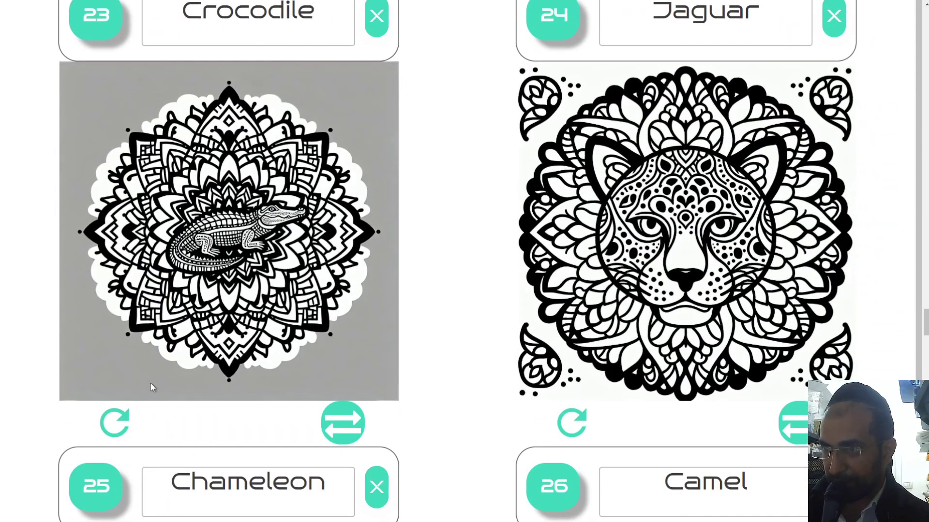
Regenerate the Crocodile, Chameleon, Frog and Toucan mandala images.
click(124, 431)
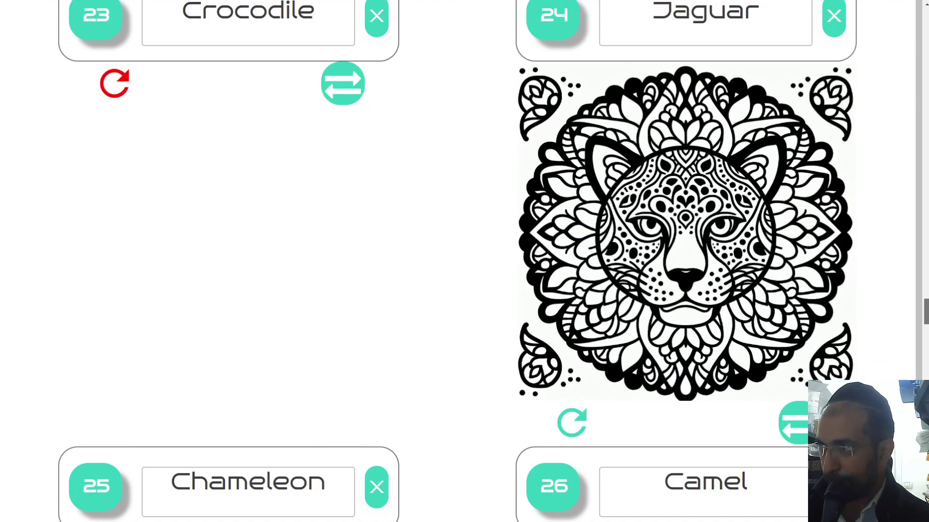
scroll(493, 262, down, 3)
scroll(493, 261, down, 2)
scroll(494, 261, down, 2)
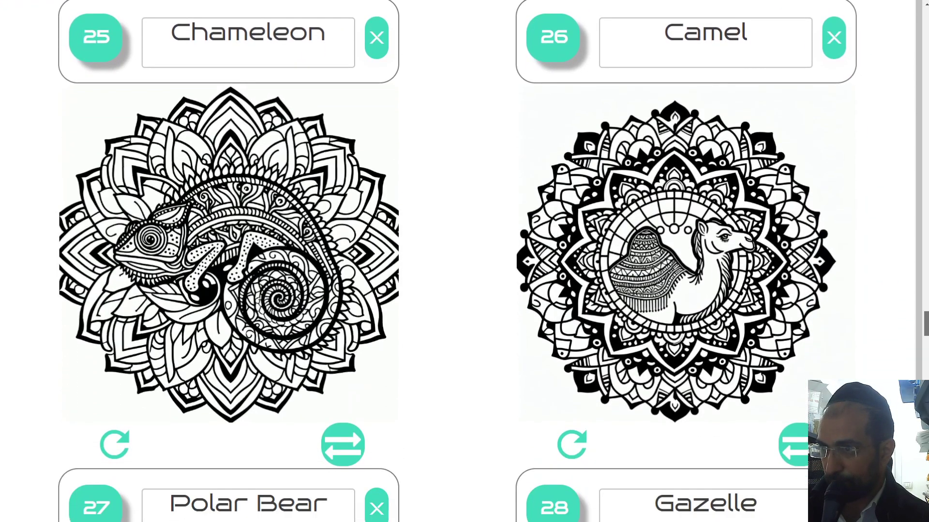
scroll(458, 261, down, 1)
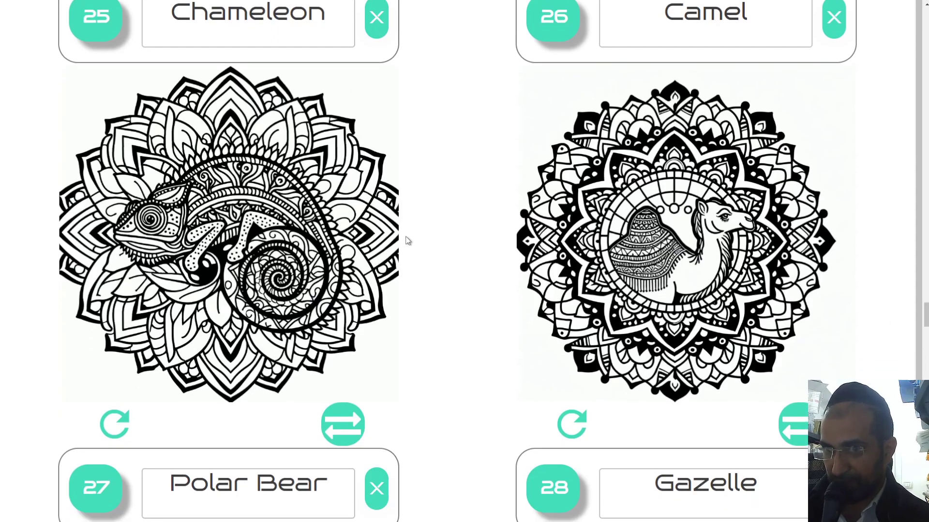
click(114, 424)
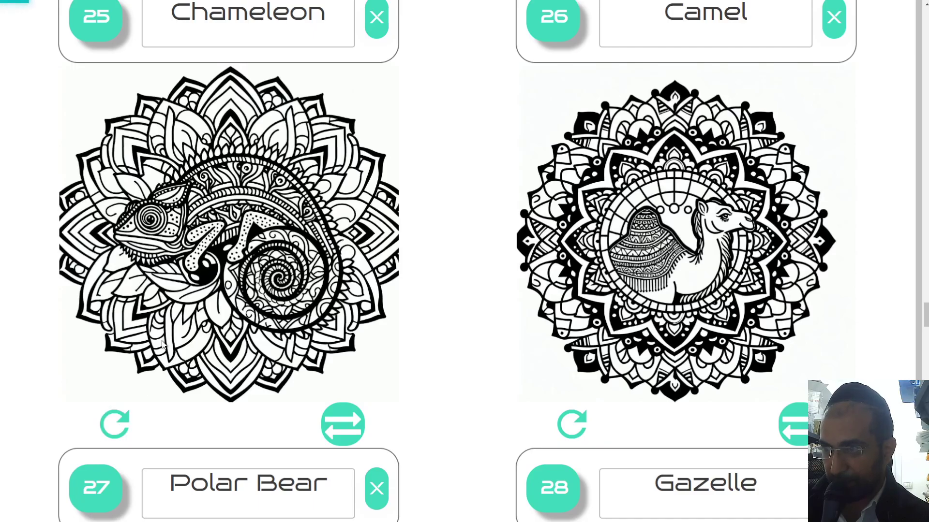
key(Page_Down)
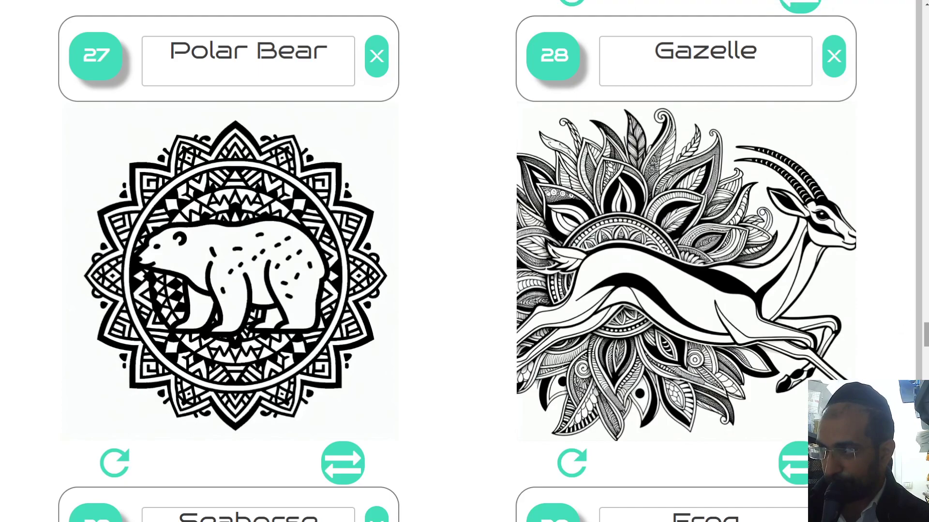
scroll(921, 339, down, 7)
scroll(612, 450, down, 2)
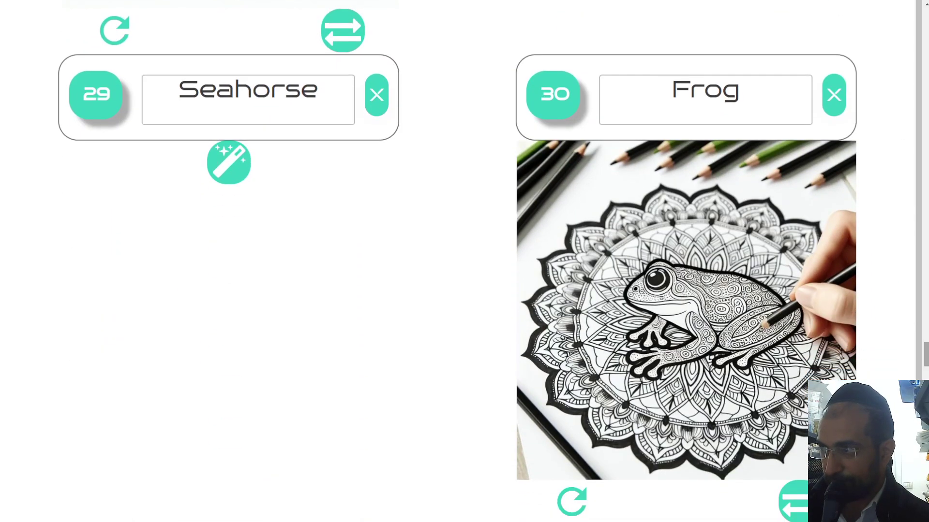
click(575, 501)
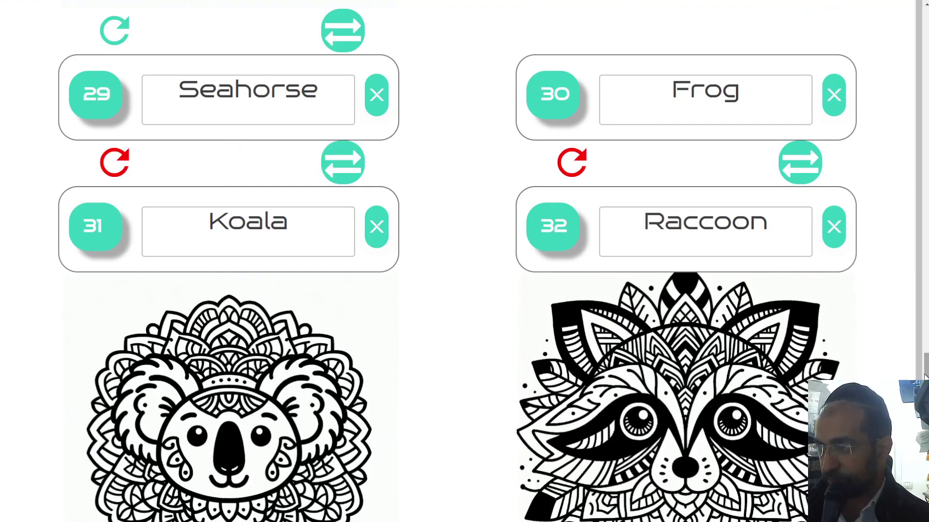
scroll(925, 371, down, 3)
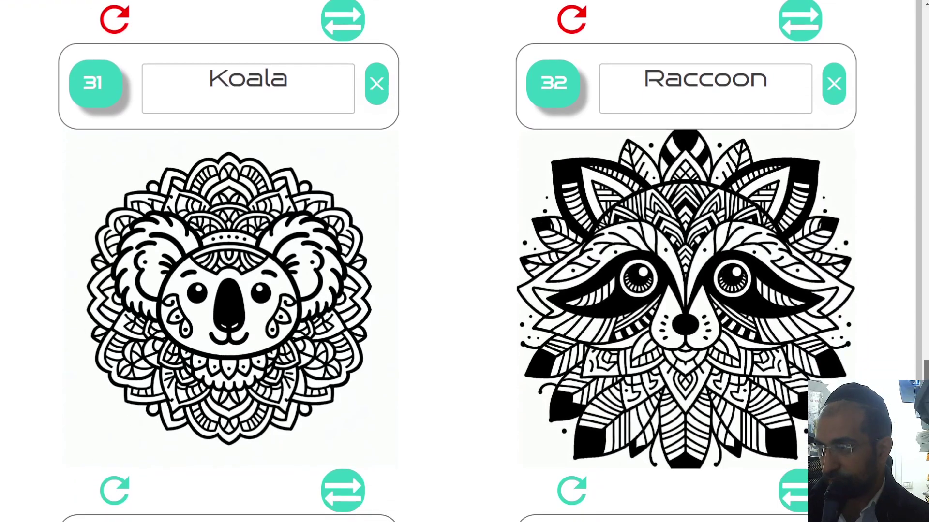
scroll(925, 371, down, 1)
scroll(925, 372, down, 5)
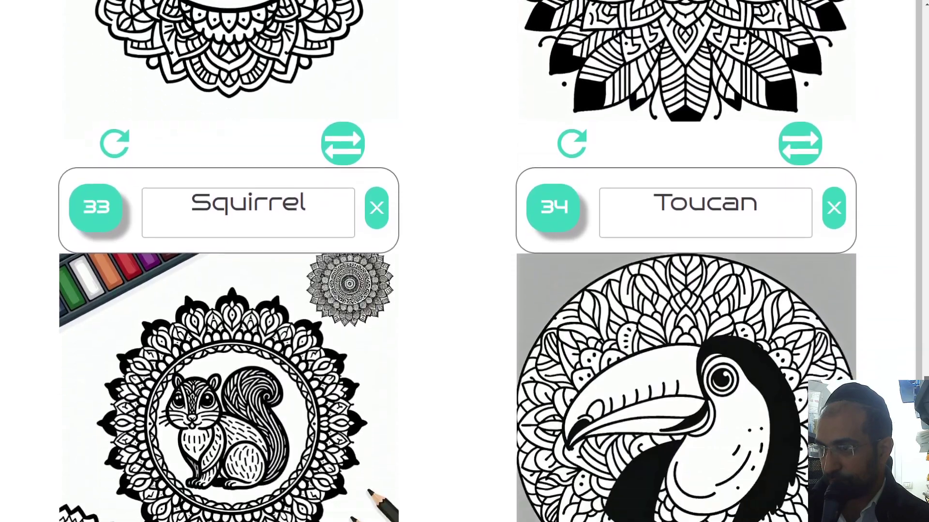
scroll(925, 371, down, 3)
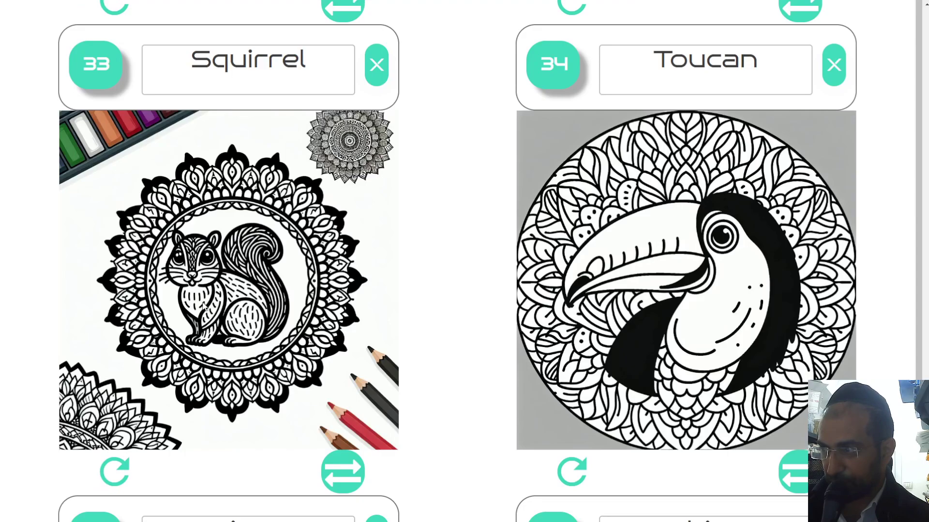
click(571, 473)
Generate a mandala image for the empty Goldfish page with its magic-wand button.
scroll(464, 261, down, 5)
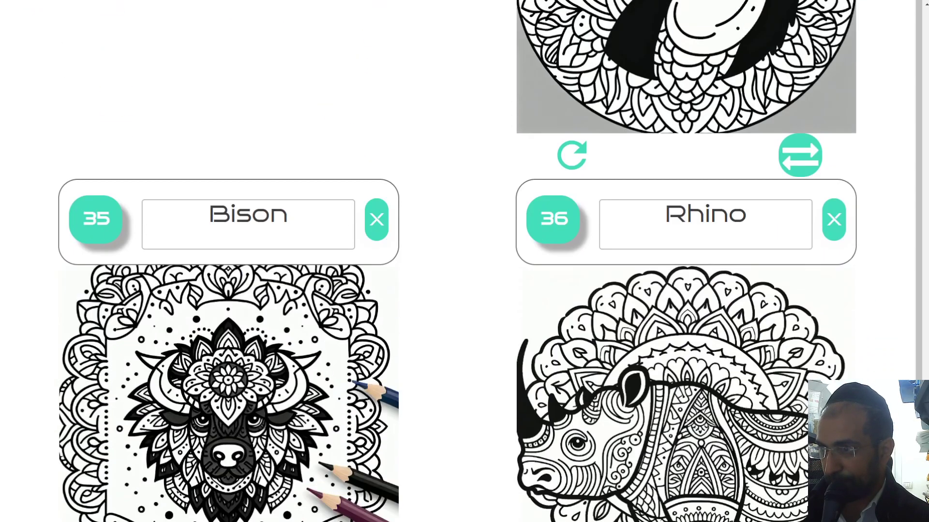
scroll(464, 261, down, 5)
scroll(464, 261, up, 5)
scroll(465, 262, up, 1)
scroll(465, 261, down, 7)
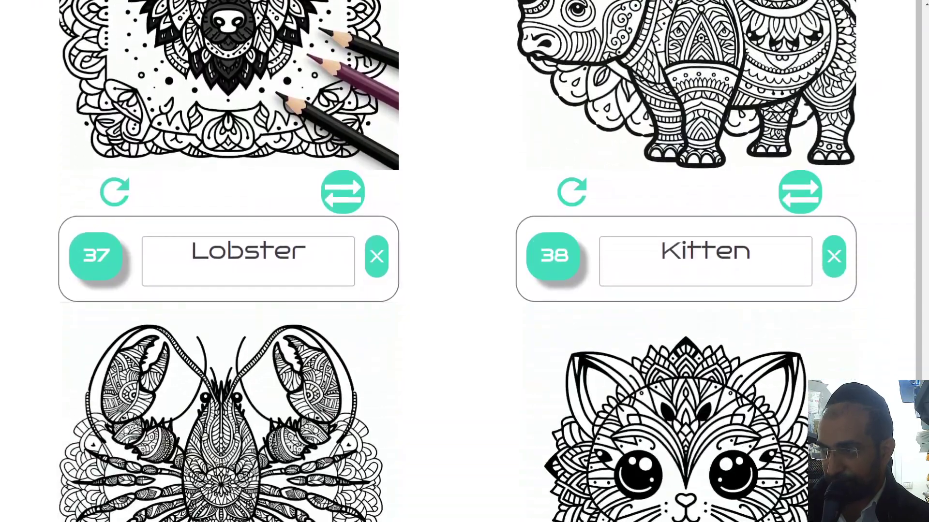
scroll(465, 261, down, 7)
scroll(464, 261, down, 4)
scroll(464, 262, down, 3)
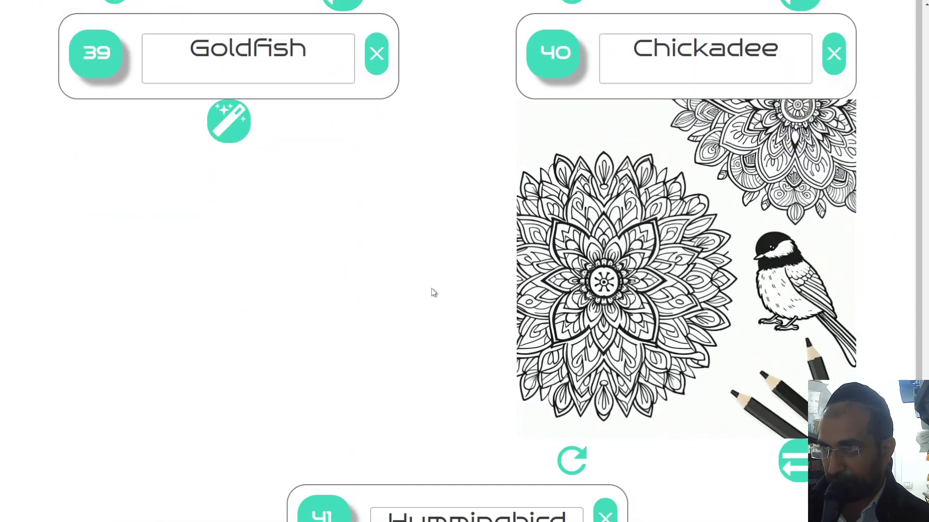
click(238, 138)
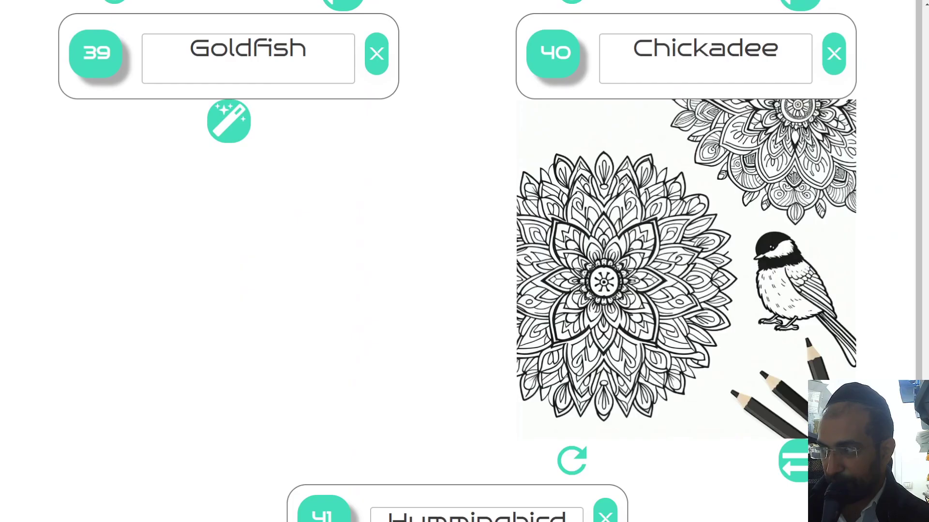
scroll(237, 138, down, 3)
scroll(465, 262, down, 9)
drag(921, 493, 913, 50)
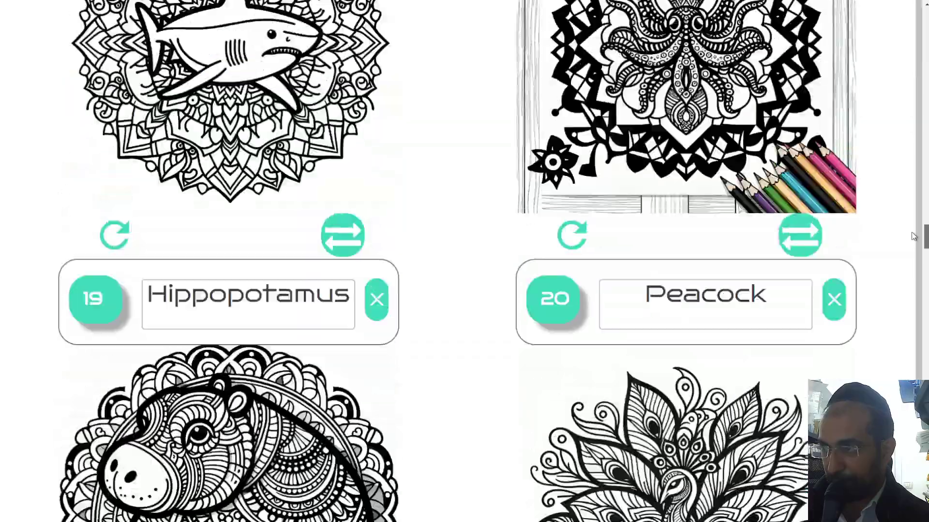
scroll(919, 56, up, 10)
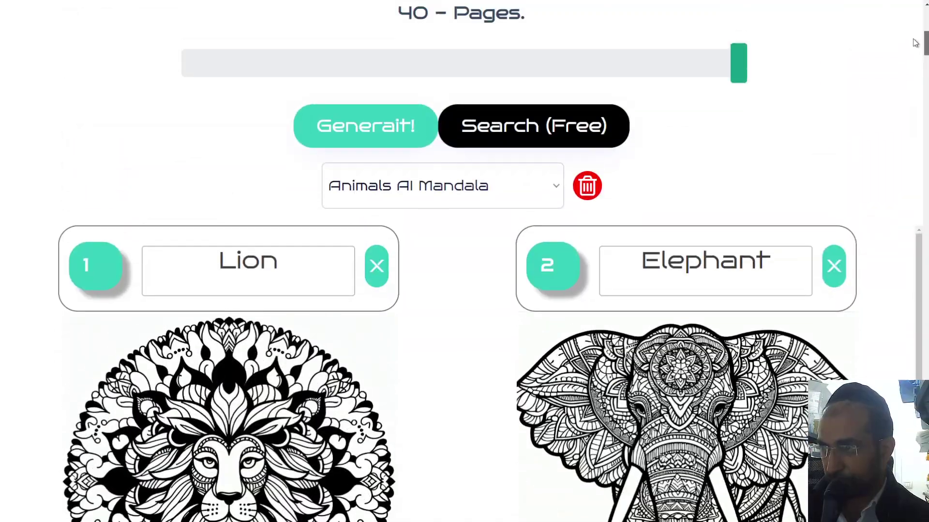
scroll(924, 60, down, 15)
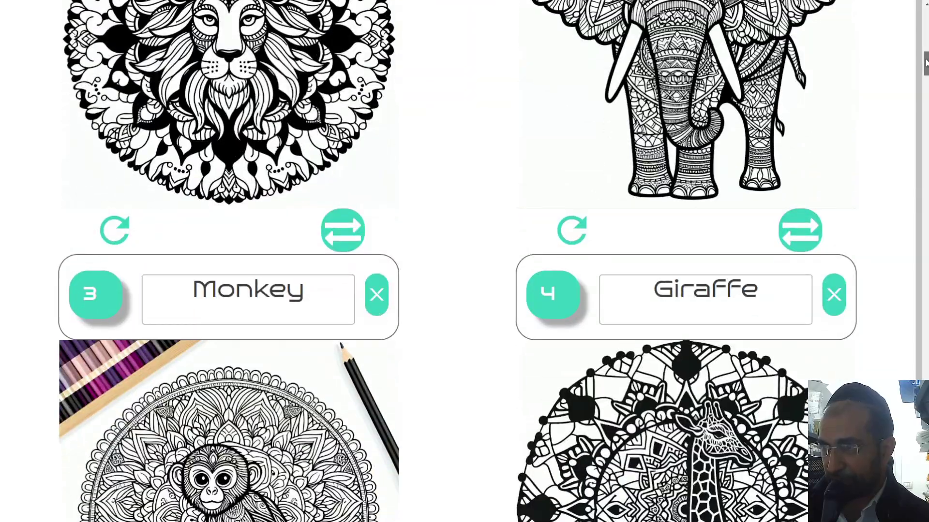
drag(925, 62, 925, 76)
click(342, 410)
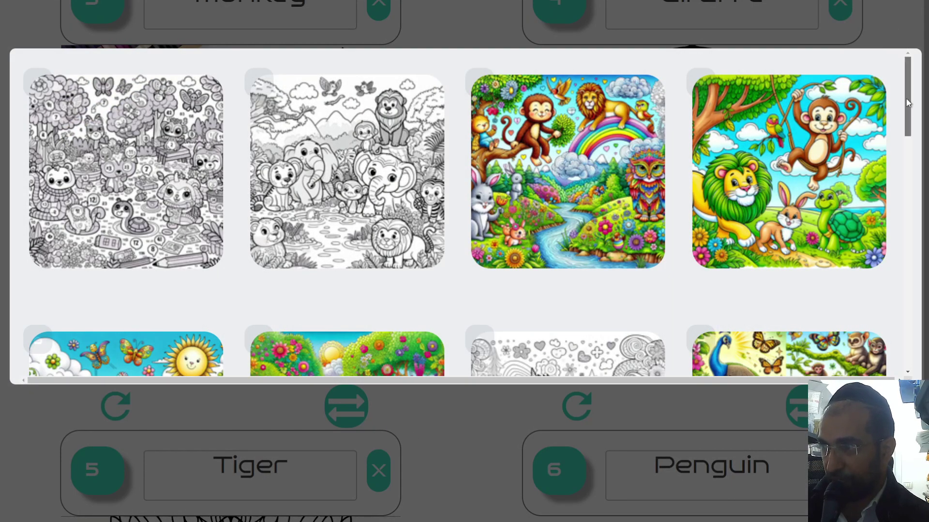
drag(906, 99, 908, 329)
click(458, 408)
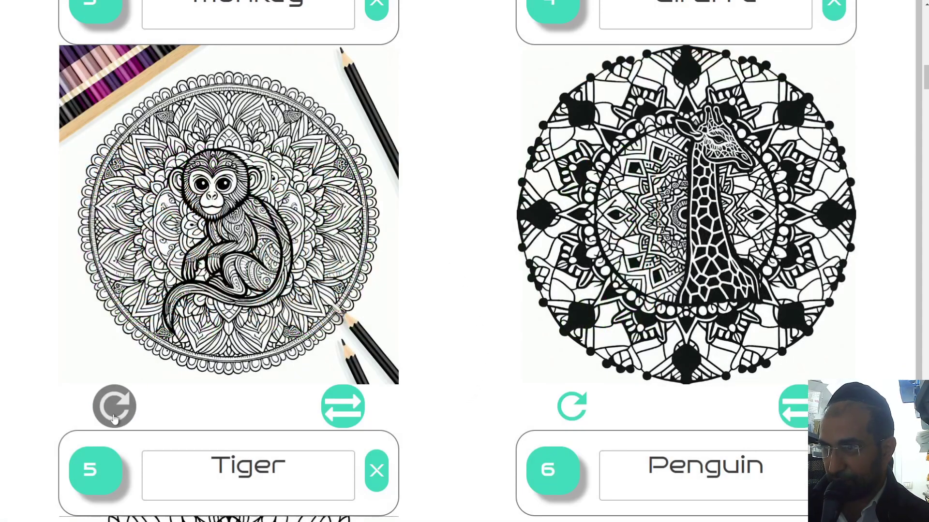
Regenerate the mandala images for the Monkey and Octopus pages.
click(114, 419)
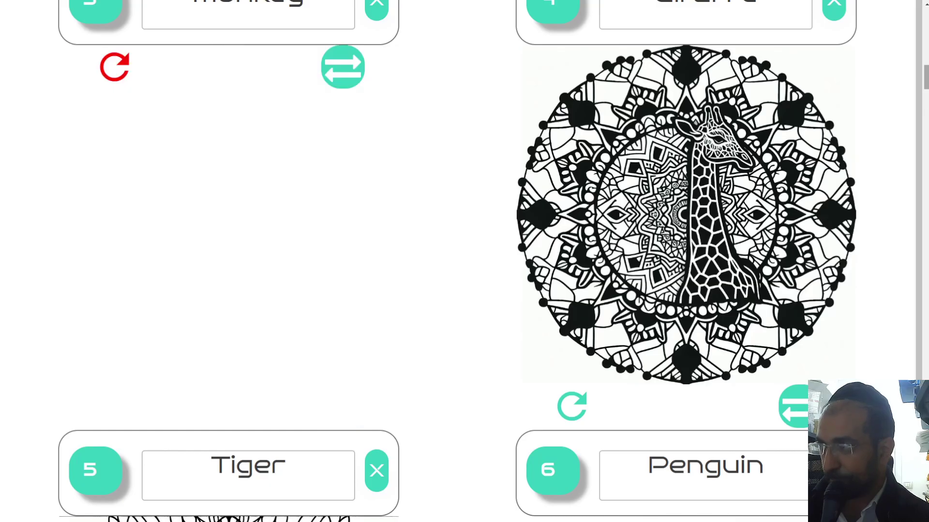
scroll(465, 261, down, 4)
scroll(464, 261, down, 4)
scroll(464, 261, down, 1)
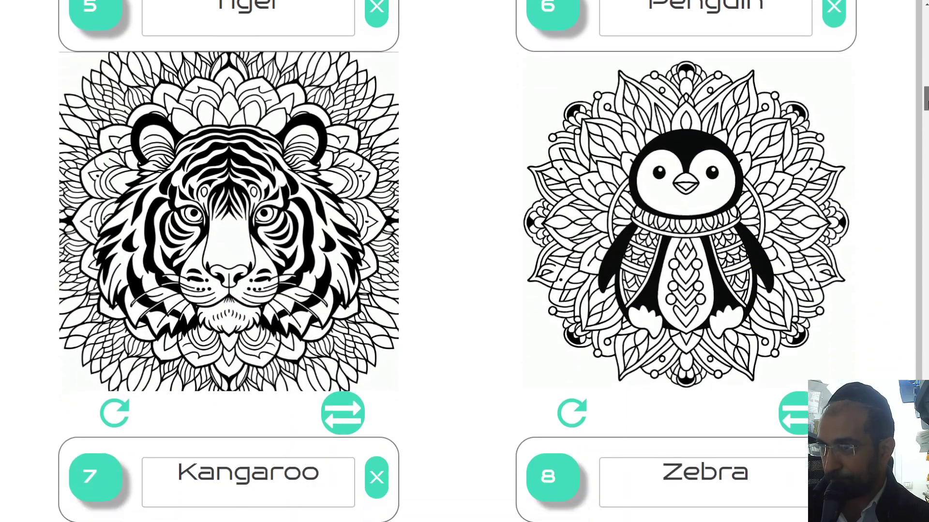
scroll(464, 261, down, 6)
scroll(464, 261, down, 5)
scroll(465, 261, down, 4)
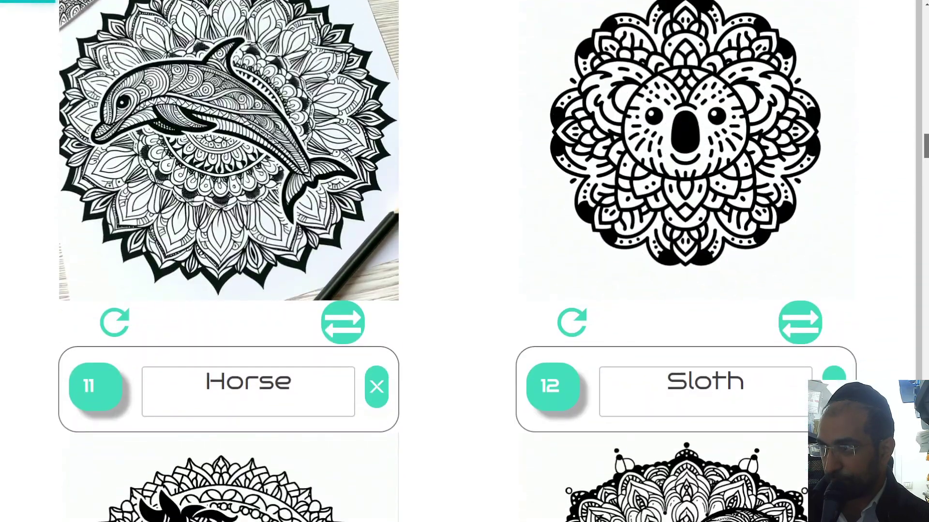
scroll(464, 261, down, 5)
scroll(464, 262, down, 2)
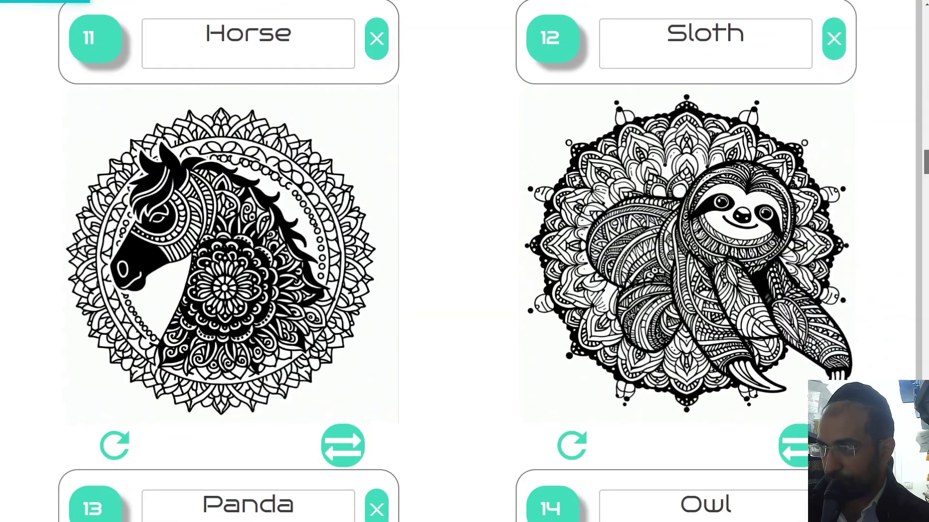
scroll(464, 261, down, 8)
scroll(465, 261, down, 11)
scroll(464, 262, down, 6)
scroll(464, 261, down, 1)
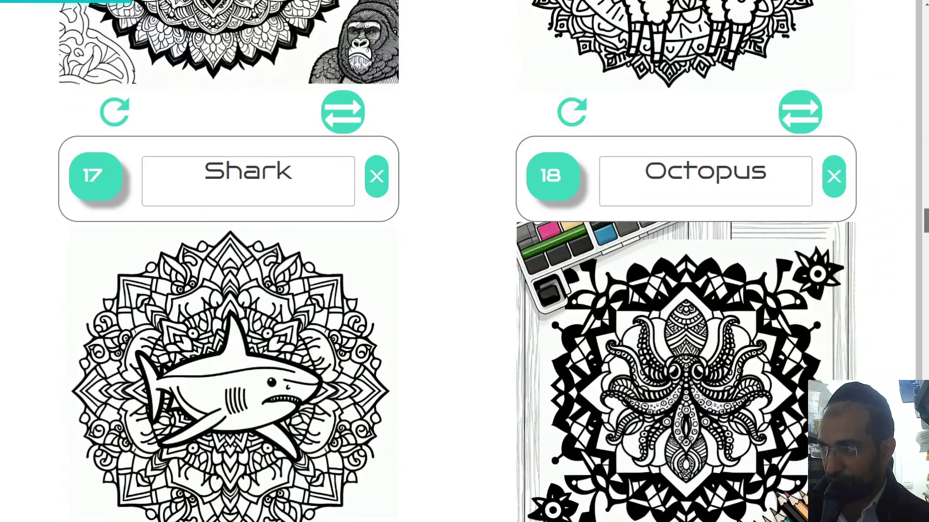
scroll(465, 261, down, 4)
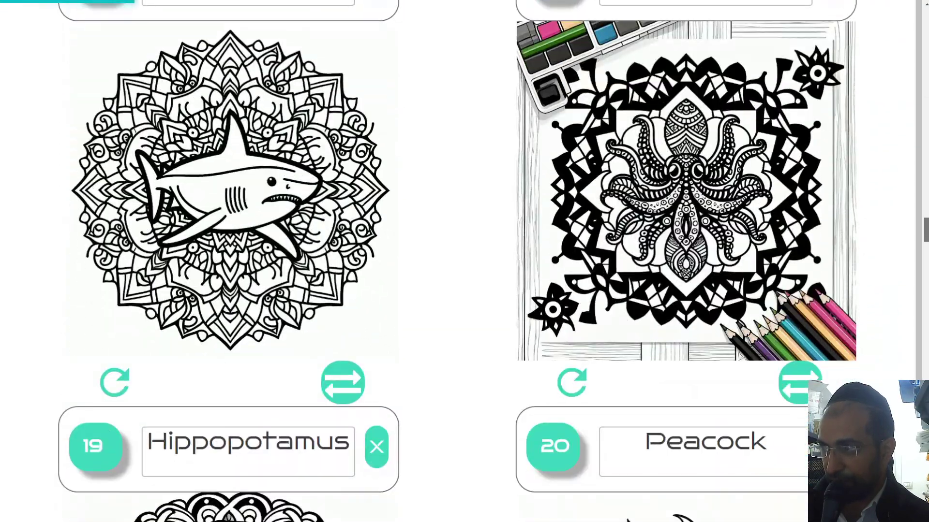
click(576, 383)
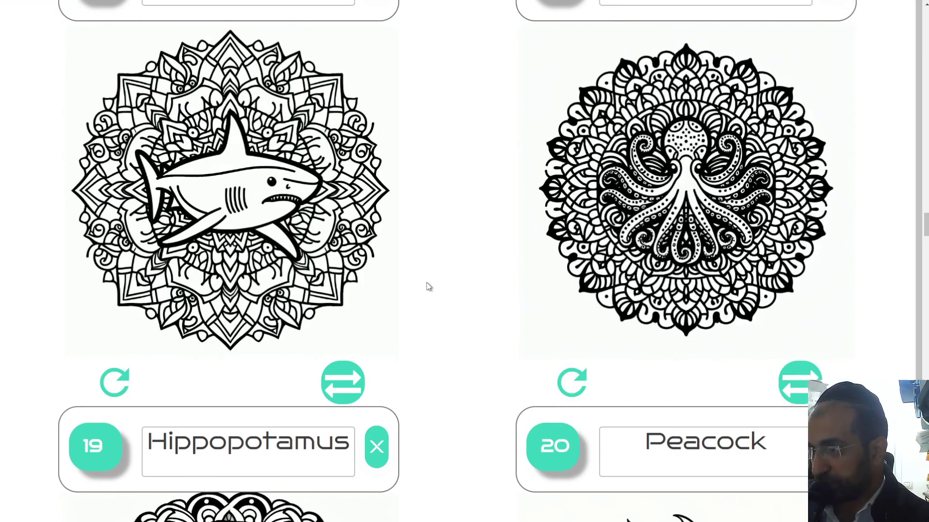
Request a new mandala image for another animal page further down.
scroll(452, 303, down, 2)
scroll(428, 338, down, 6)
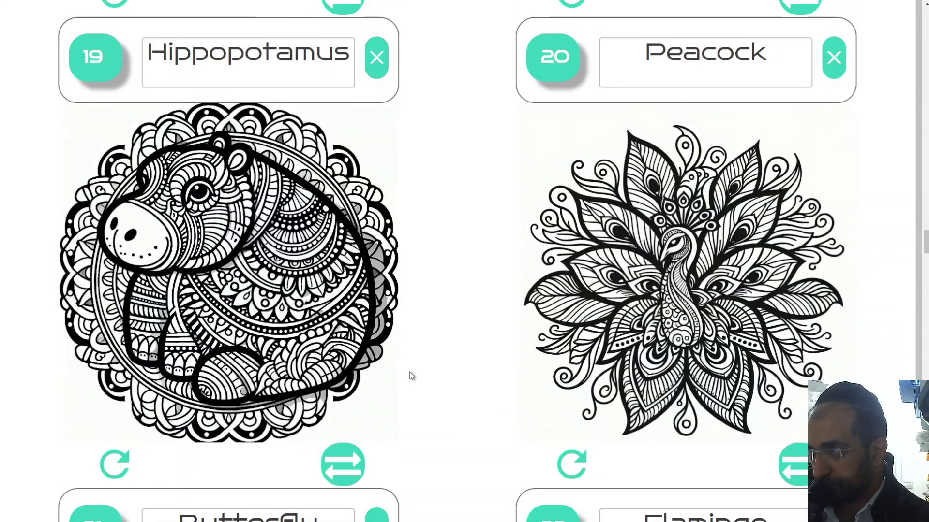
scroll(416, 365, down, 6)
scroll(419, 360, down, 6)
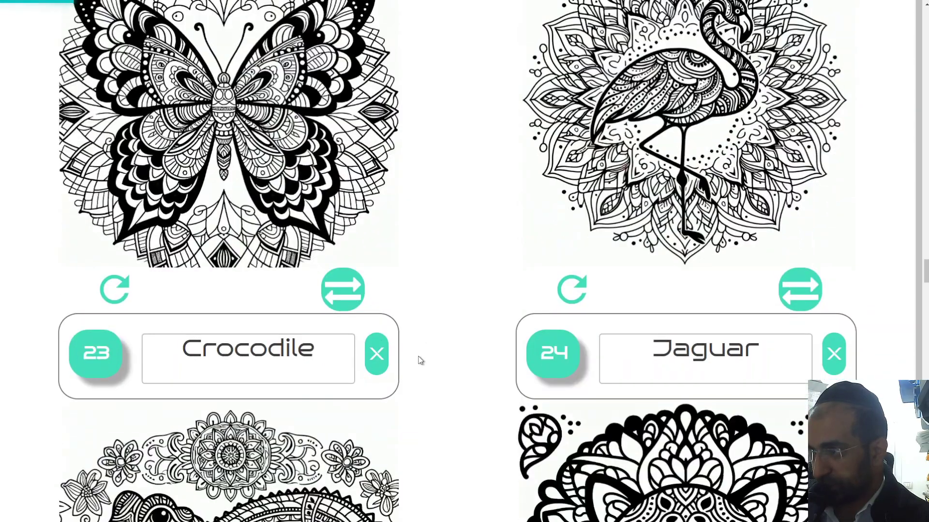
scroll(420, 360, down, 5)
scroll(420, 360, down, 3)
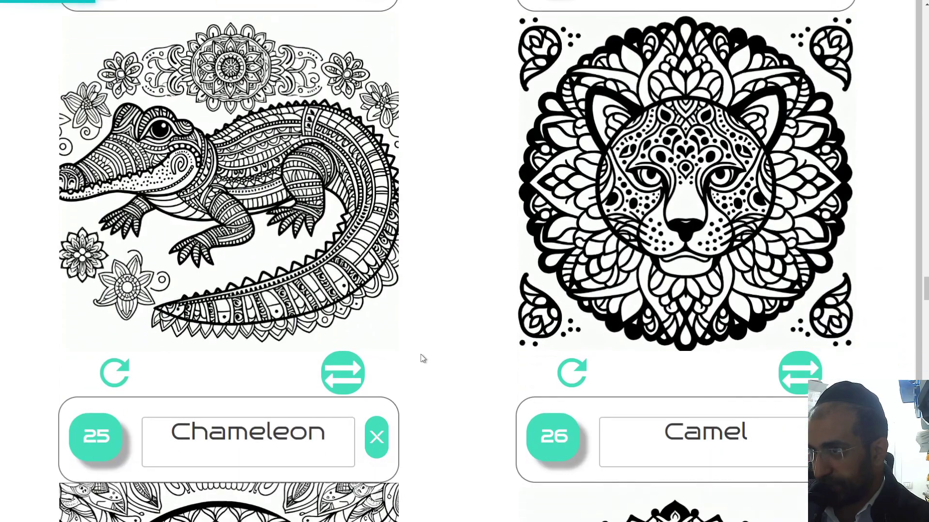
click(115, 373)
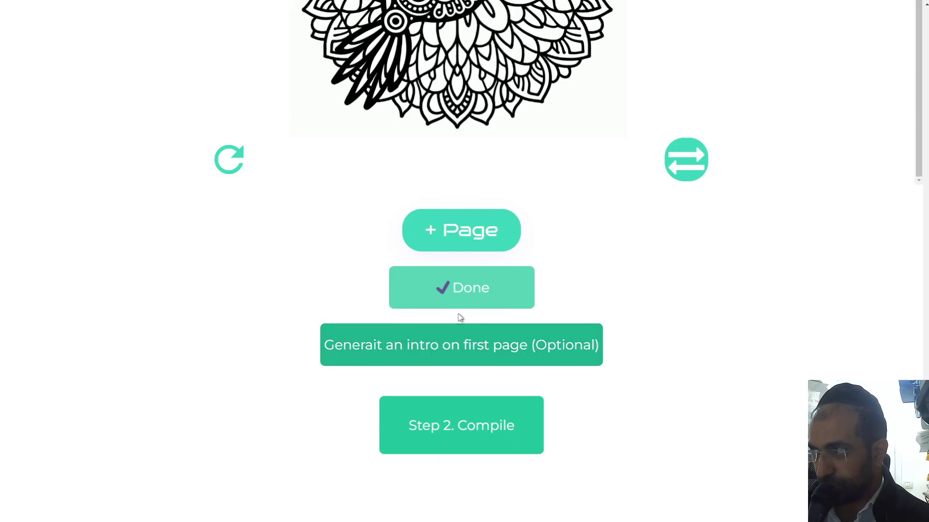
Create an optional first-page intro using the book name 'Animal Mandala Zoo'.
scroll(384, 473, down, 1)
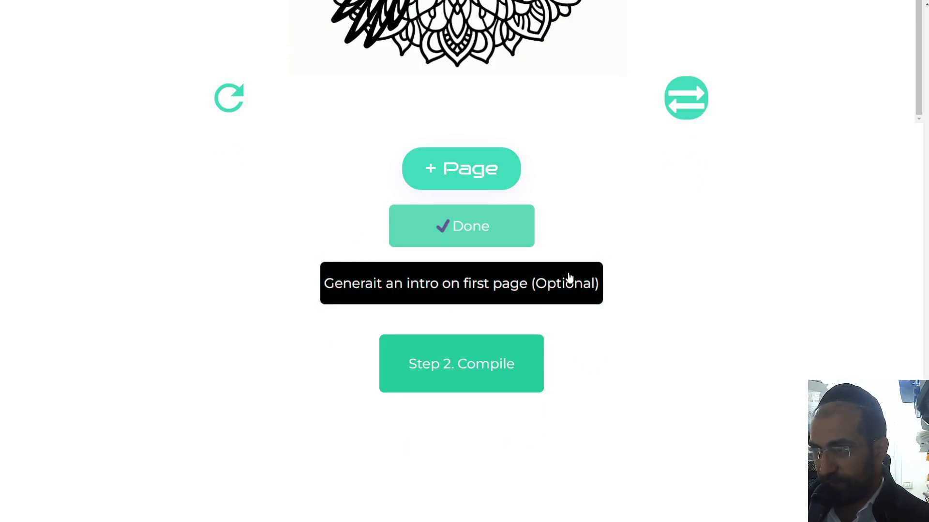
click(548, 285)
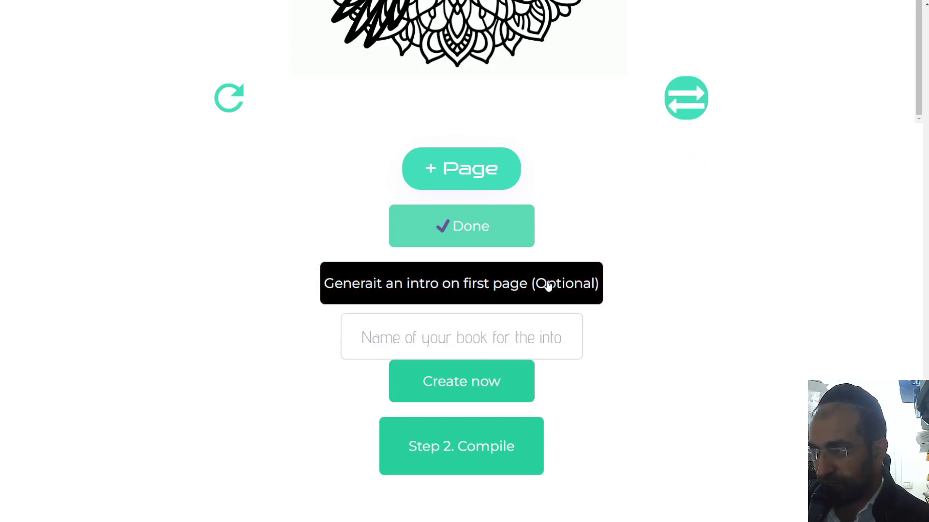
click(486, 335)
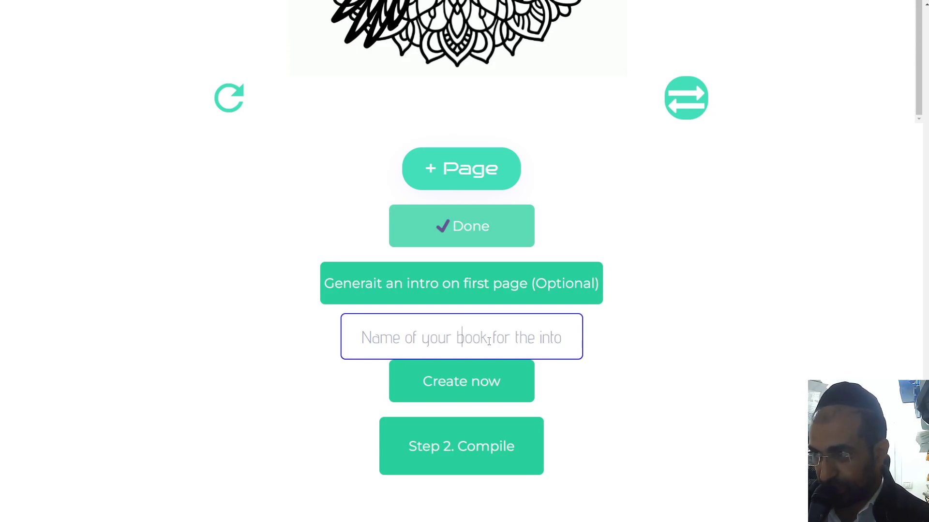
text(Ani)
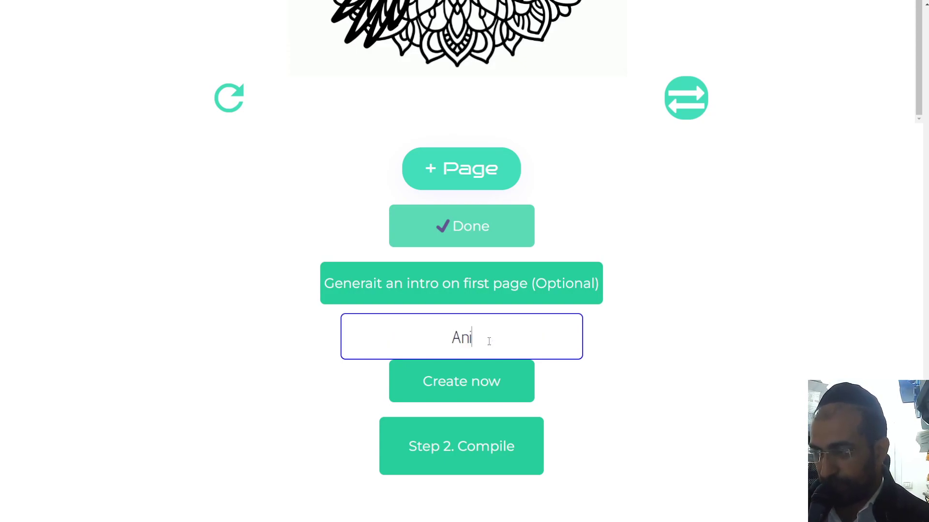
text(mal Man)
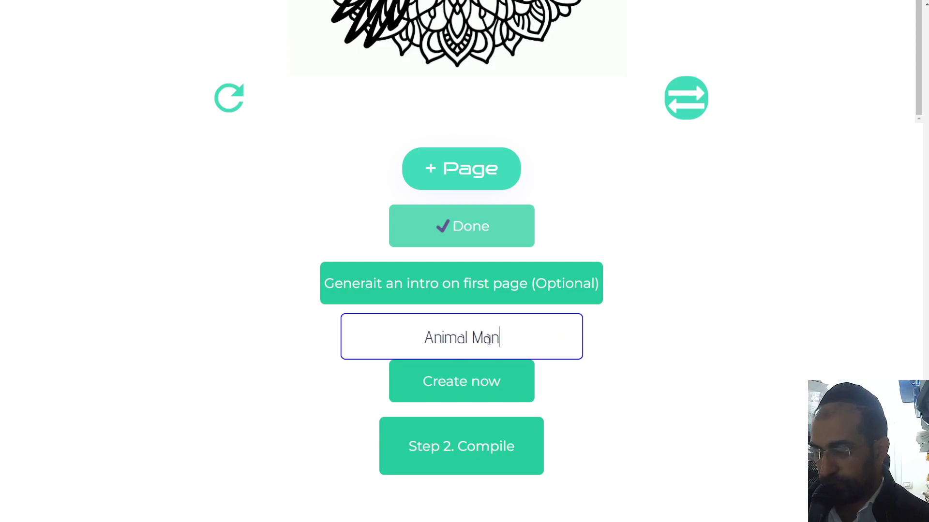
text(dala )
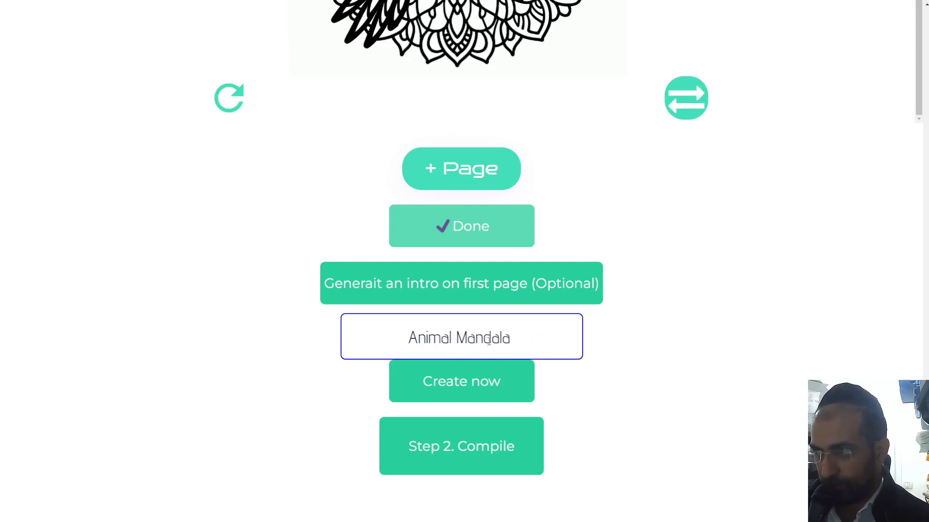
text(Zoo)
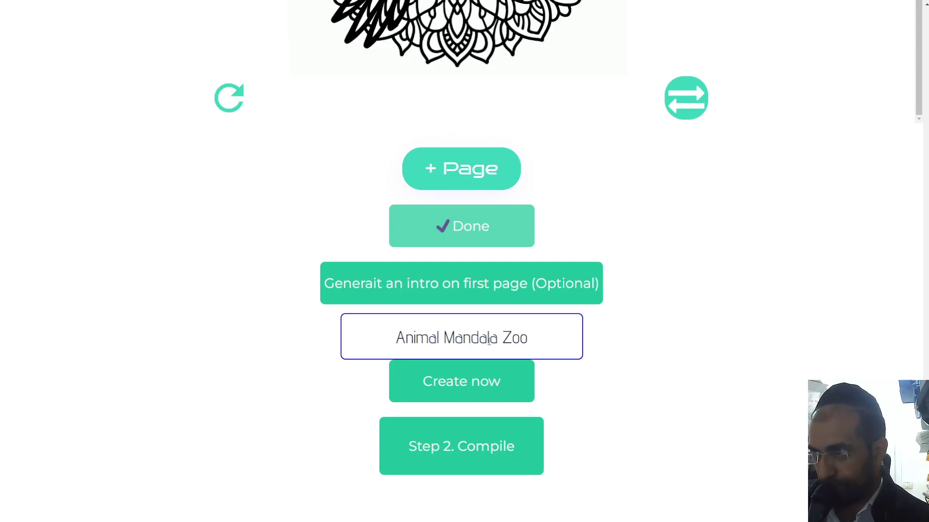
click(487, 394)
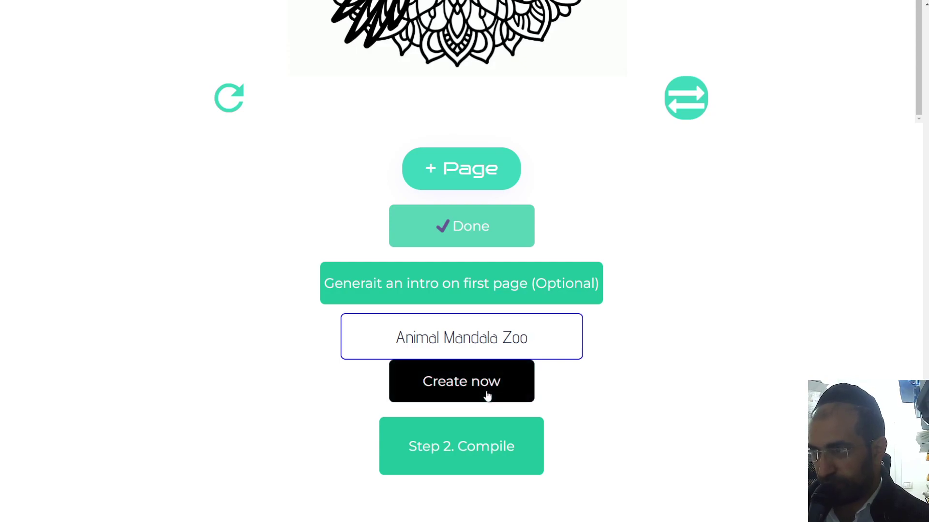
click(479, 386)
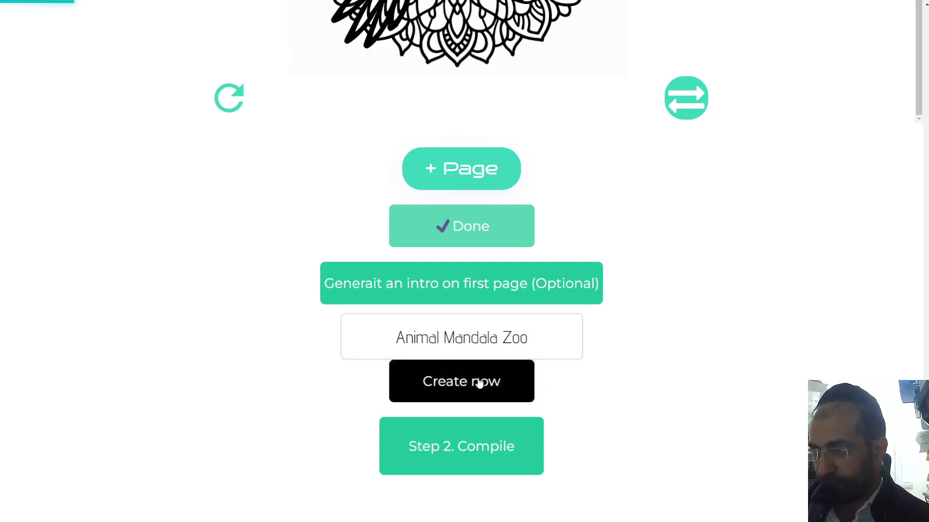
scroll(638, 320, down, 2)
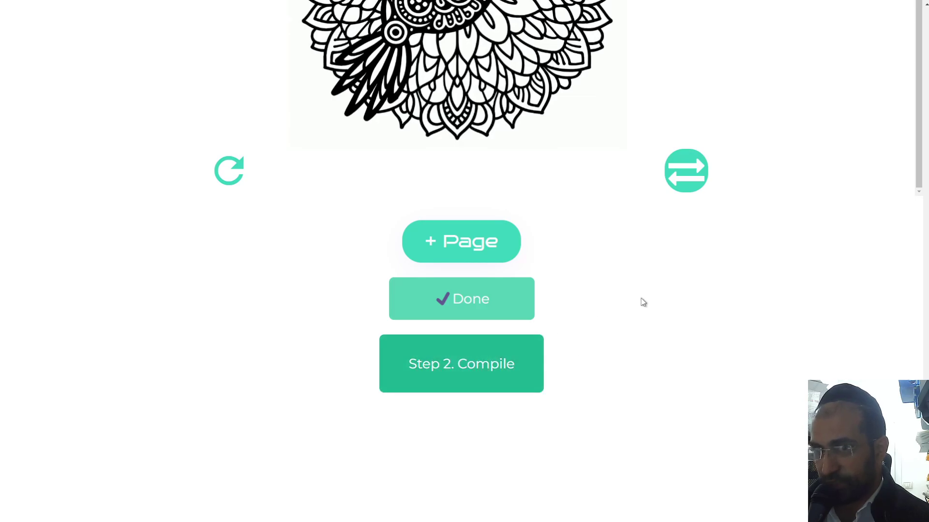
Compile the book and check the Animal Mandala Zoo intro text in the editor.
click(503, 368)
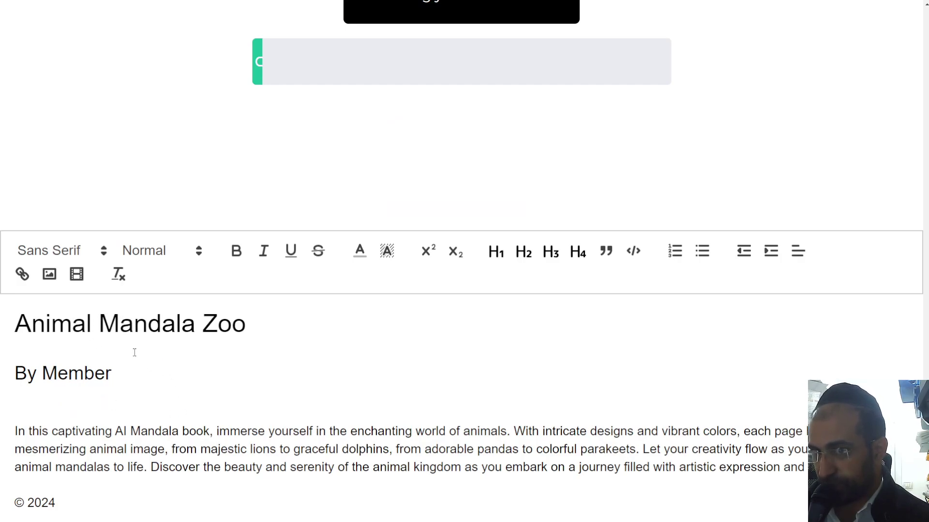
drag(191, 311, 257, 511)
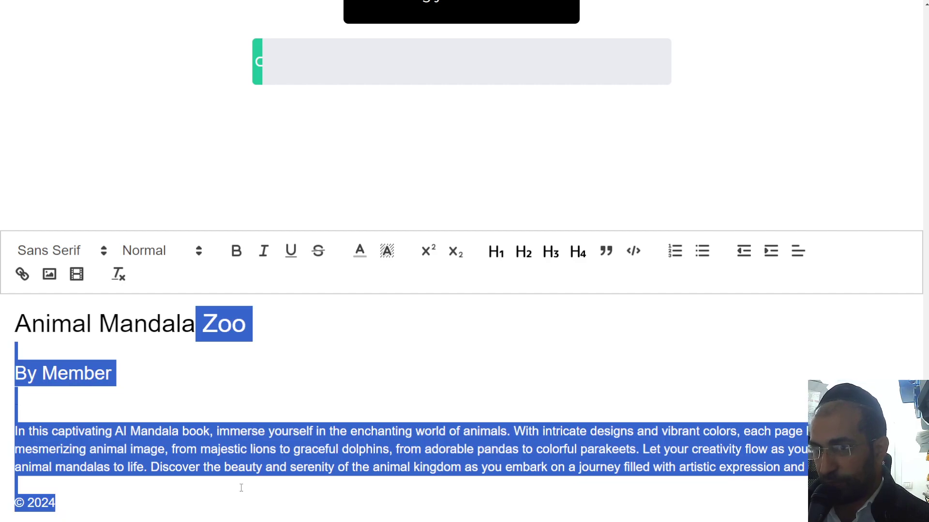
click(234, 392)
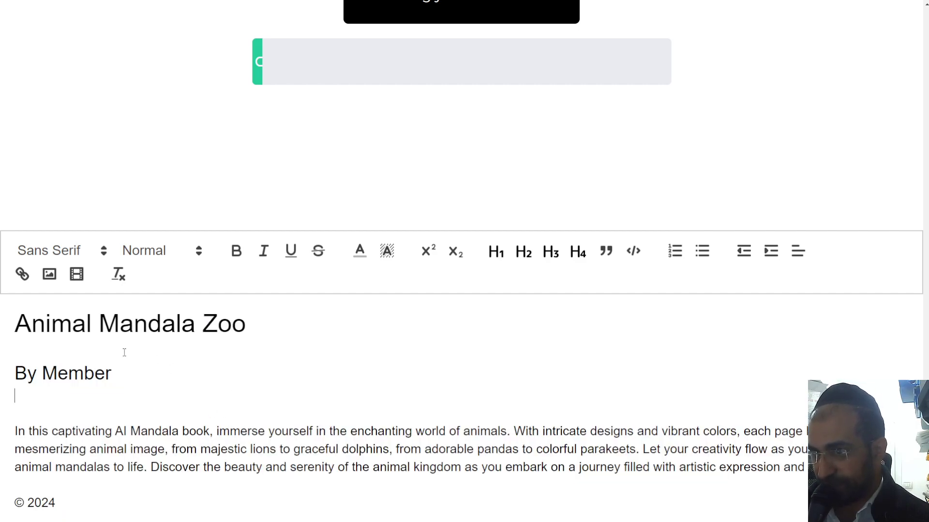
scroll(169, 361, up, 1)
scroll(188, 396, up, 2)
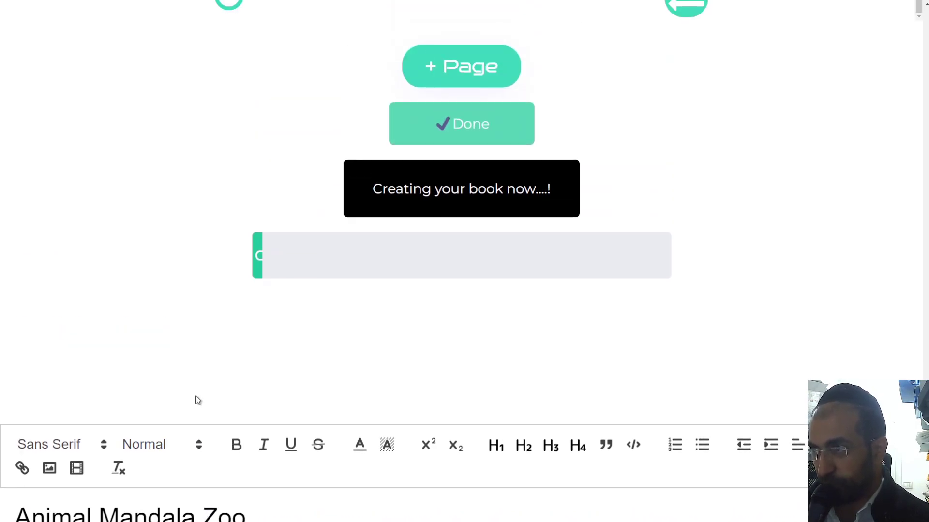
scroll(195, 396, down, 3)
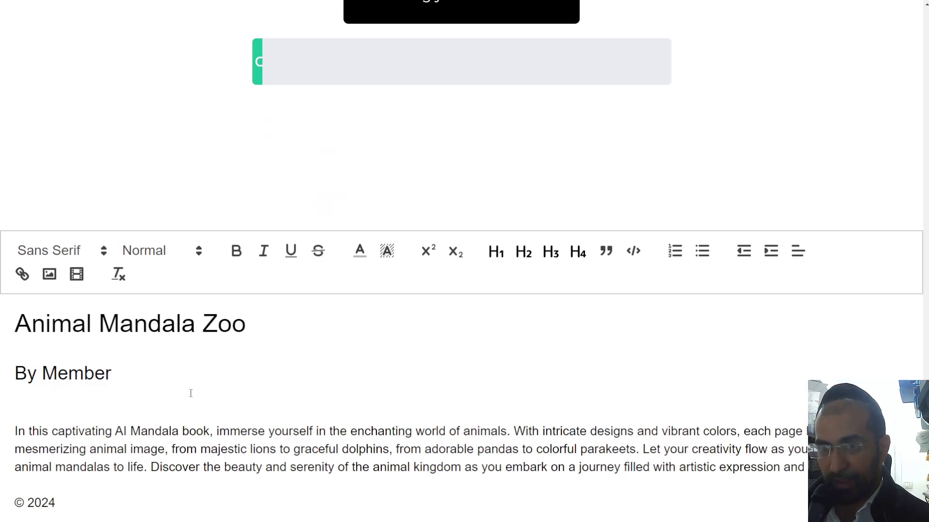
scroll(286, 182, up, 2)
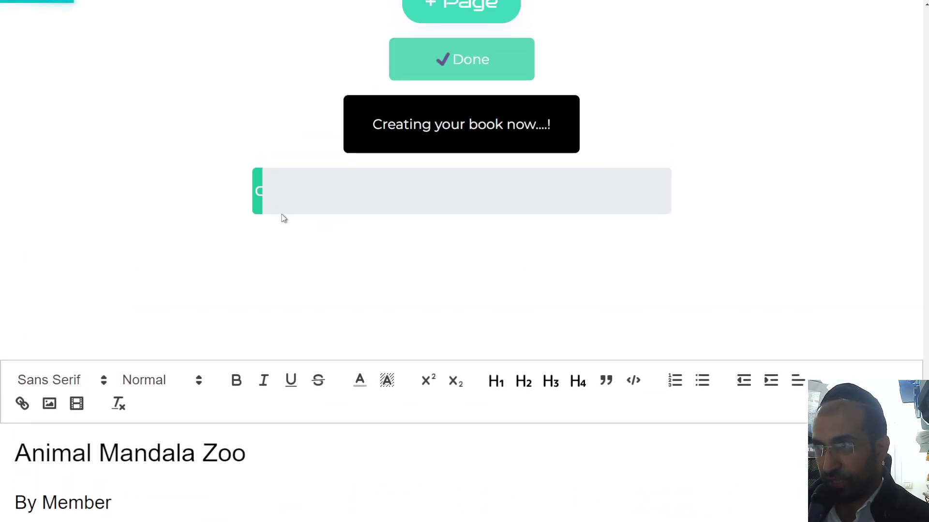
scroll(261, 218, down, 2)
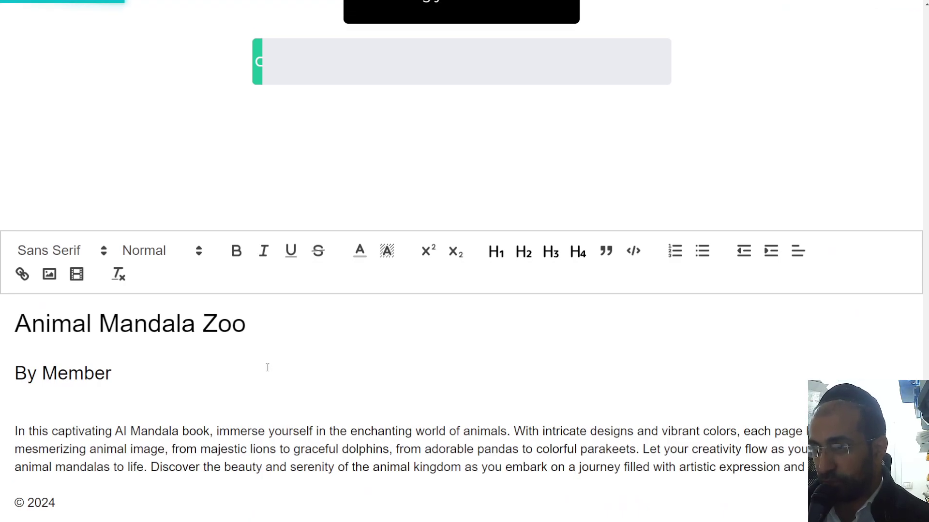
Look over the compiled book pages while the book is being created.
drag(186, 306, 213, 483)
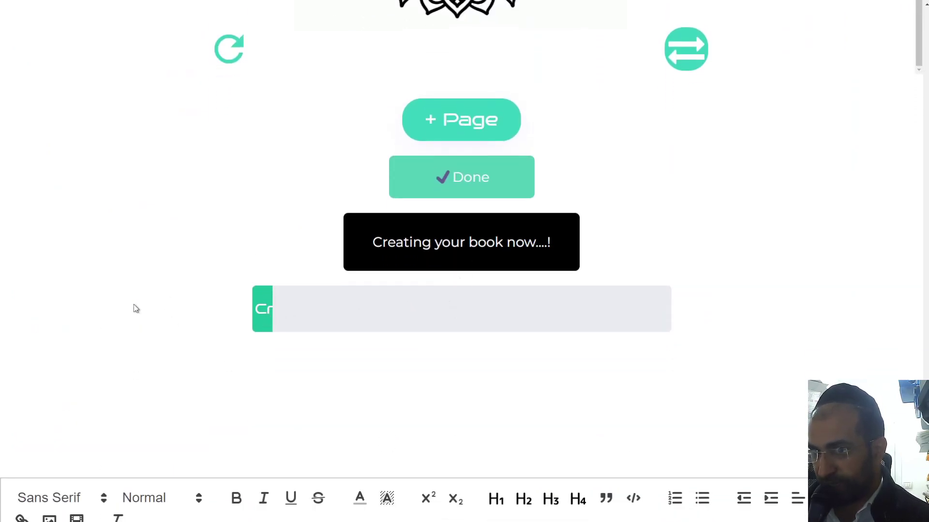
scroll(145, 309, down, 5)
scroll(150, 320, down, 6)
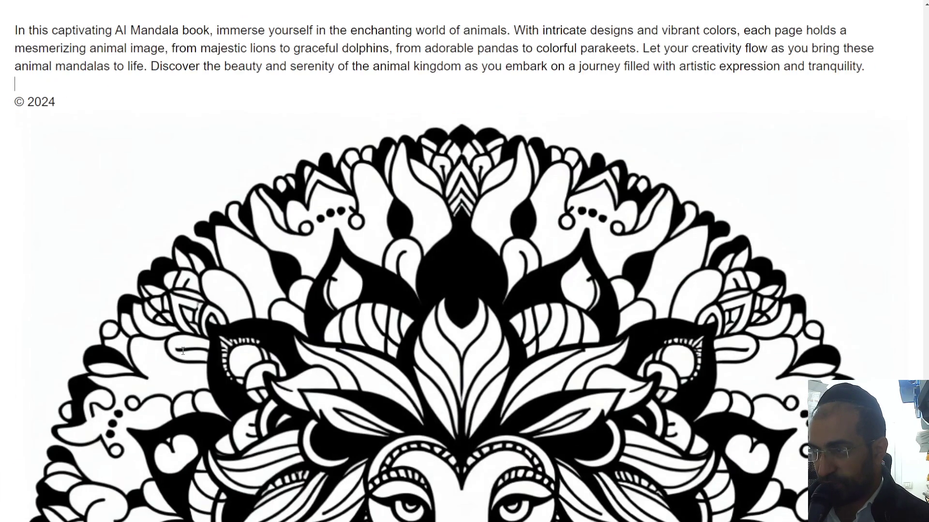
scroll(170, 333, down, 10)
scroll(191, 352, up, 10)
scroll(192, 352, up, 10)
scroll(198, 358, up, 5)
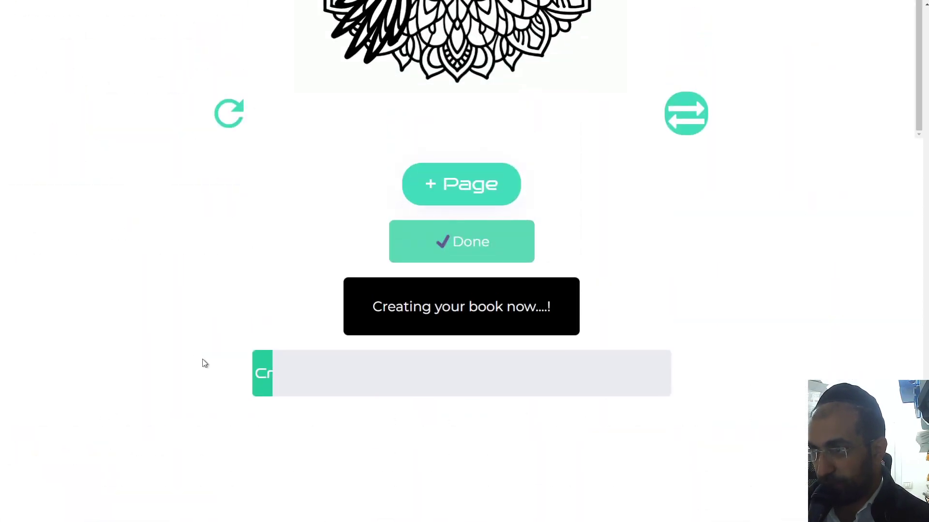
scroll(203, 361, down, 4)
Switch the Generait category menu to the Image tools.
scroll(462, 261, up, 10)
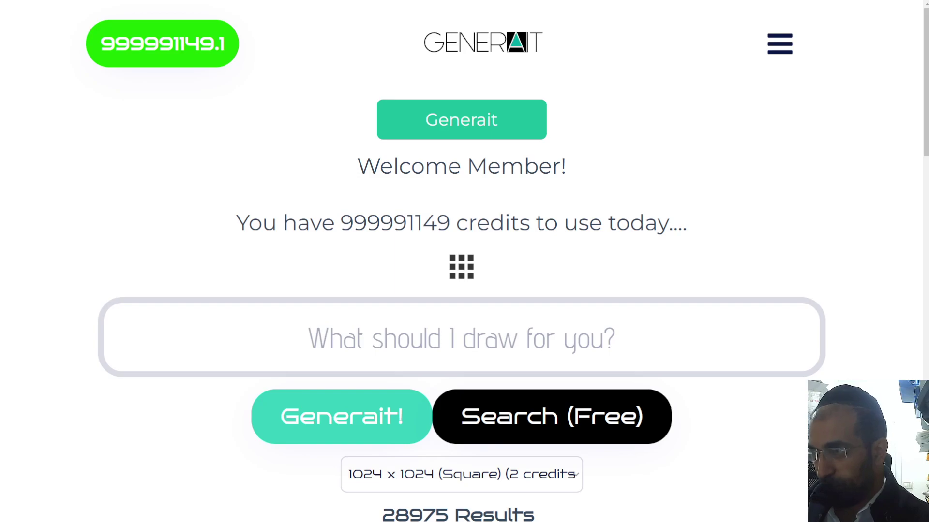
click(471, 122)
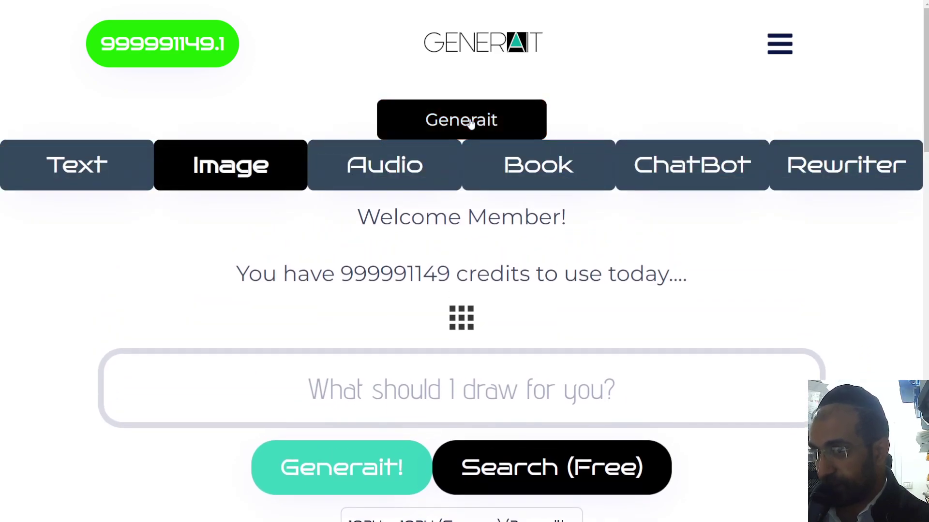
click(469, 124)
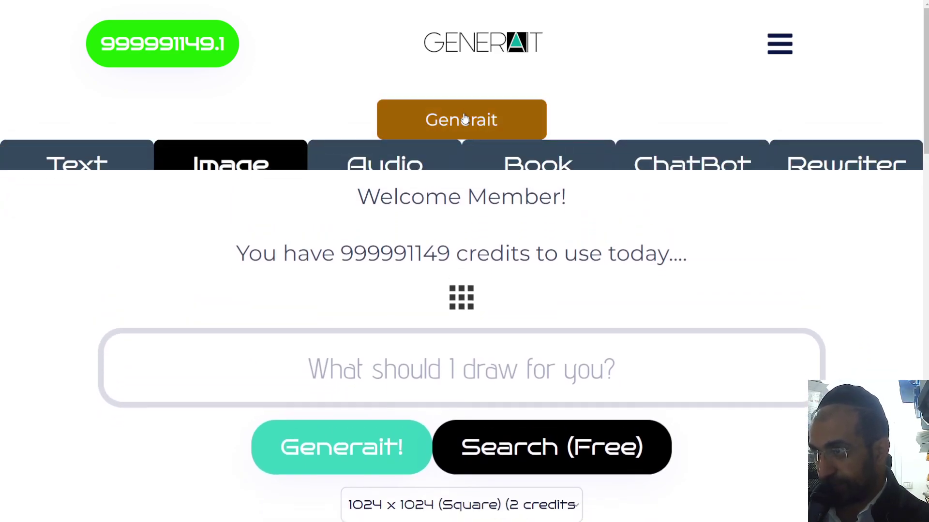
click(469, 126)
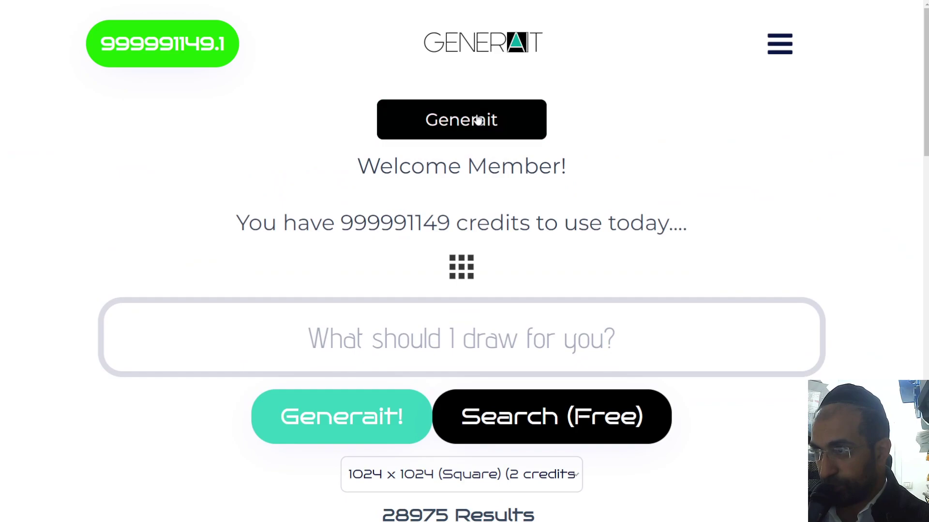
click(478, 119)
click(239, 164)
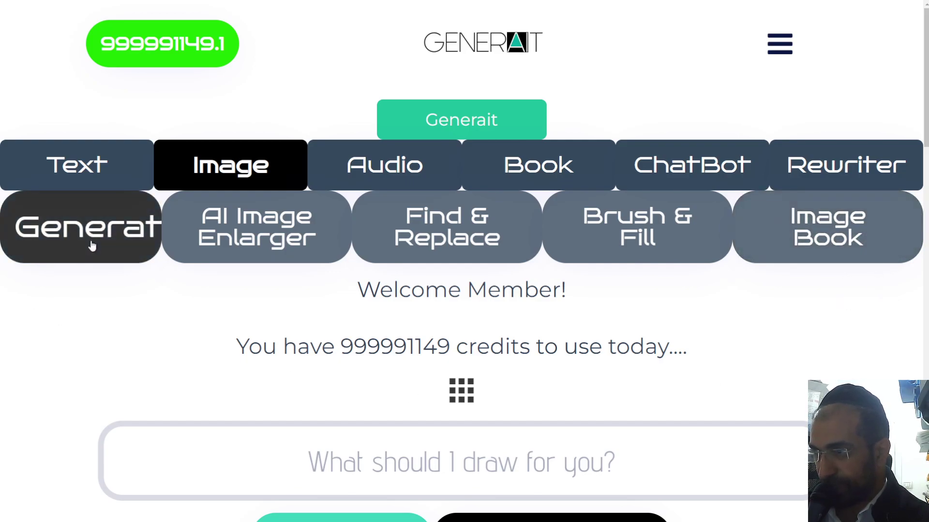
Collapse the category menu and expand the full row of image tool presets.
scroll(465, 145, down, 1)
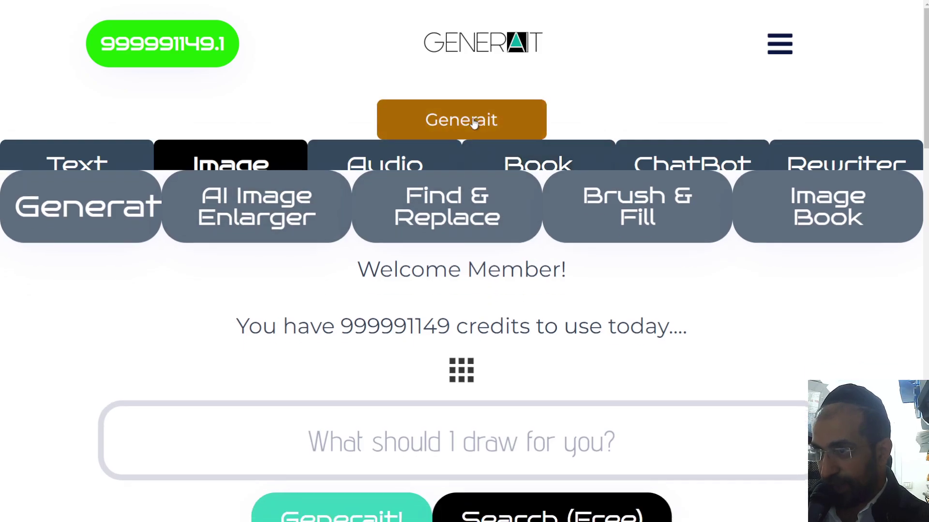
click(460, 121)
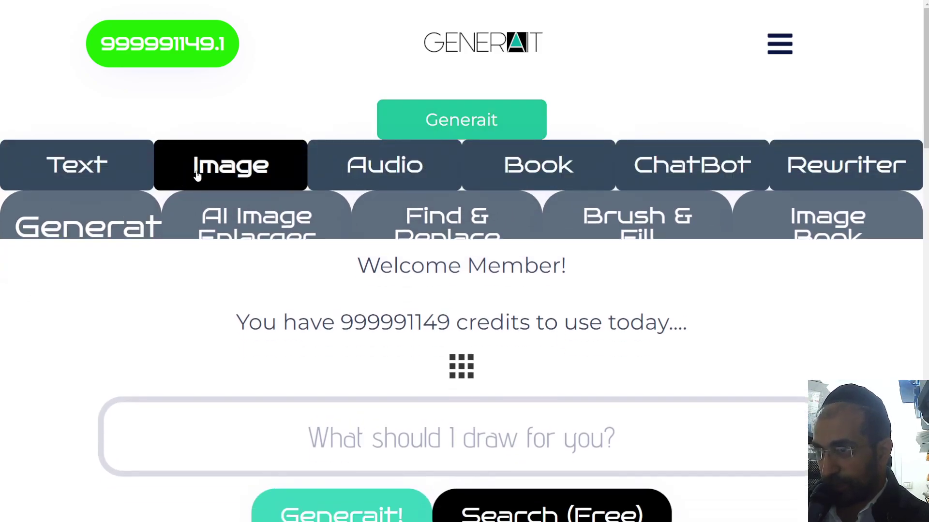
click(477, 120)
click(470, 265)
scroll(458, 242, down, 1)
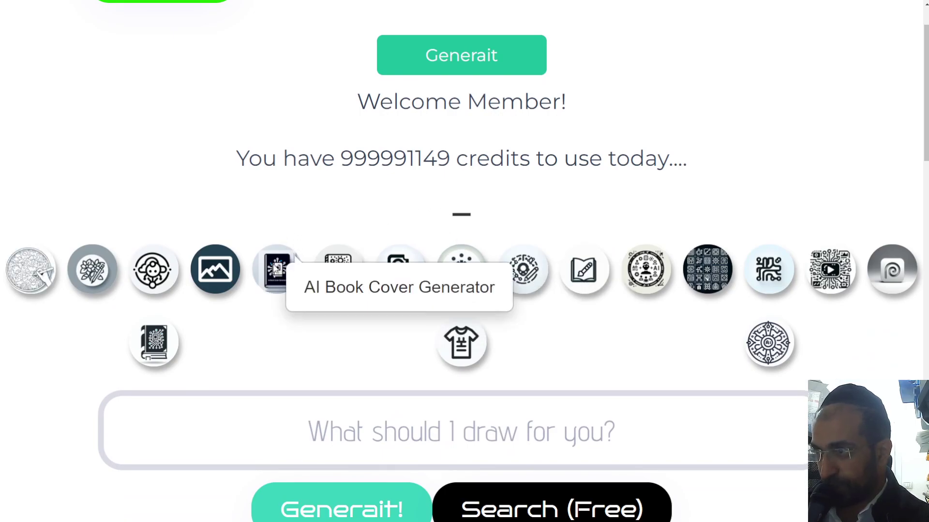
Select the AI Book Cover Generator tool.
click(277, 267)
scroll(486, 279, down, 2)
click(461, 289)
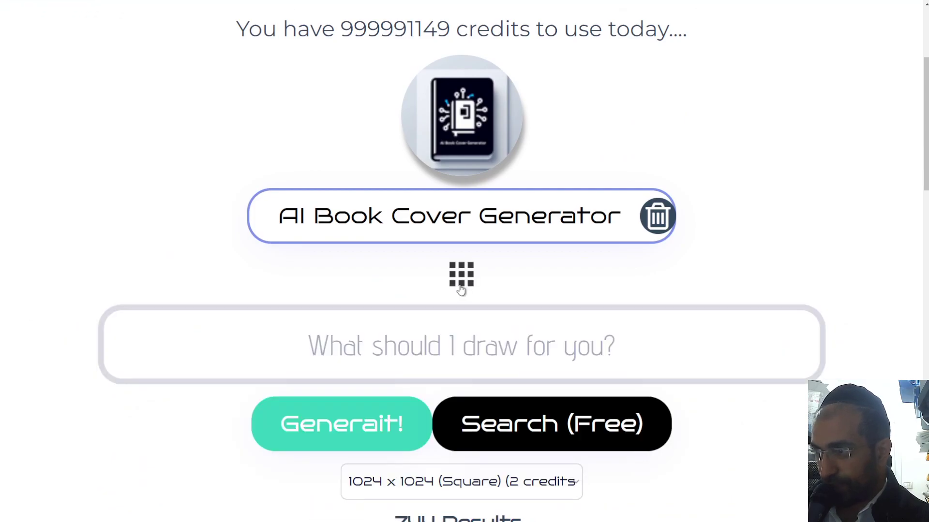
scroll(387, 290, down, 1)
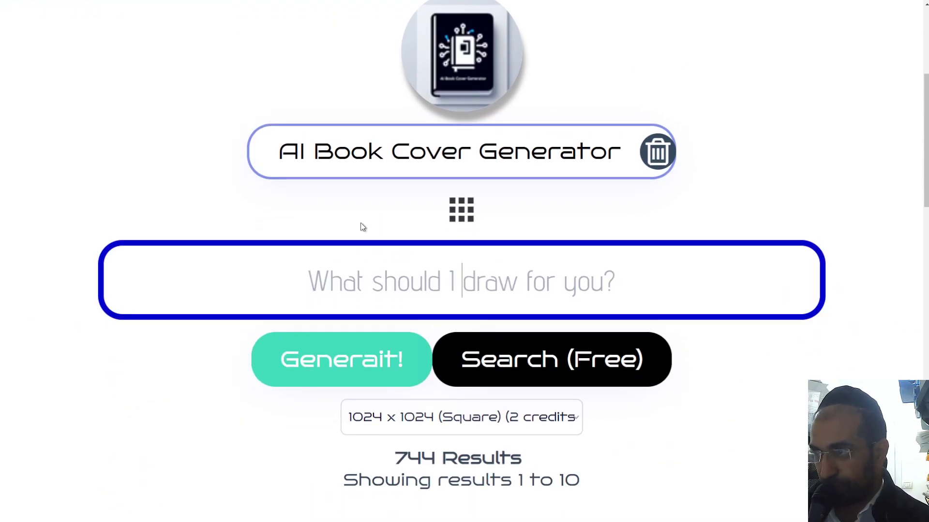
scroll(382, 251, down, 3)
scroll(407, 284, down, 2)
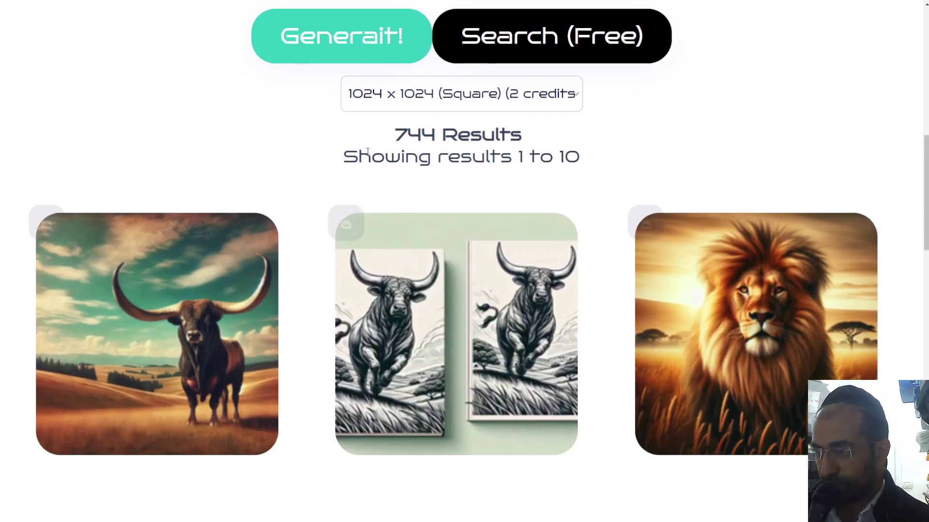
scroll(368, 194, down, 2)
scroll(368, 203, down, 6)
scroll(483, 241, down, 4)
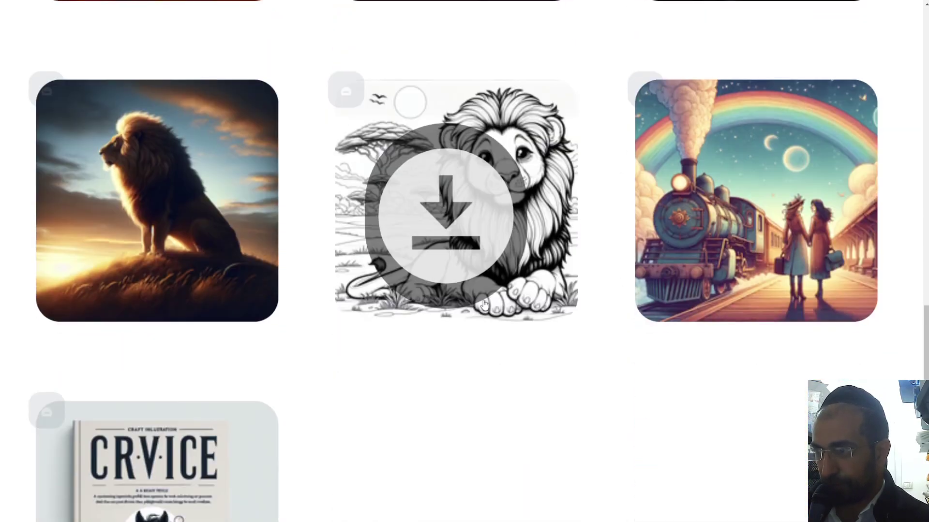
scroll(526, 385, up, 12)
scroll(526, 385, up, 3)
scroll(525, 386, up, 1)
Enter the prompt 'Animal Mandala Coloring Book' and set the size to 1024 x 1792 vertical.
click(435, 207)
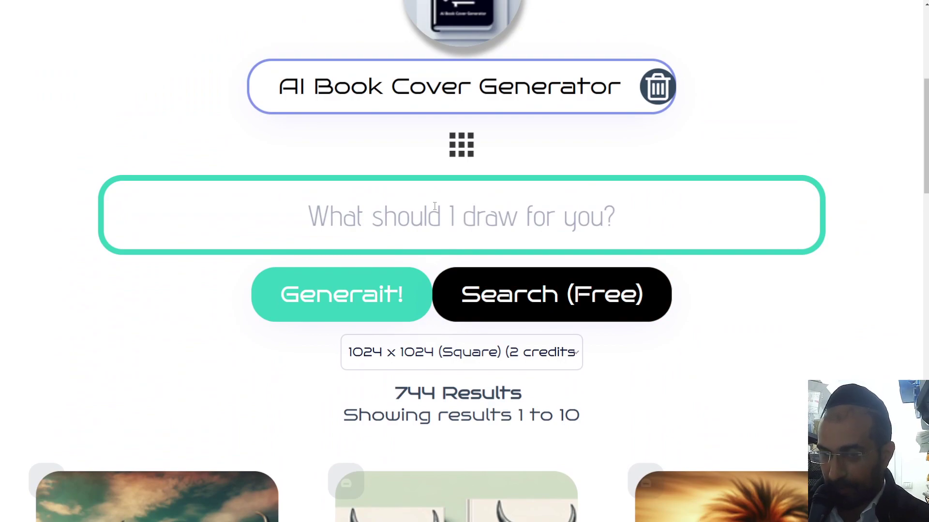
text(Man)
key(ctrl+a)
text(An)
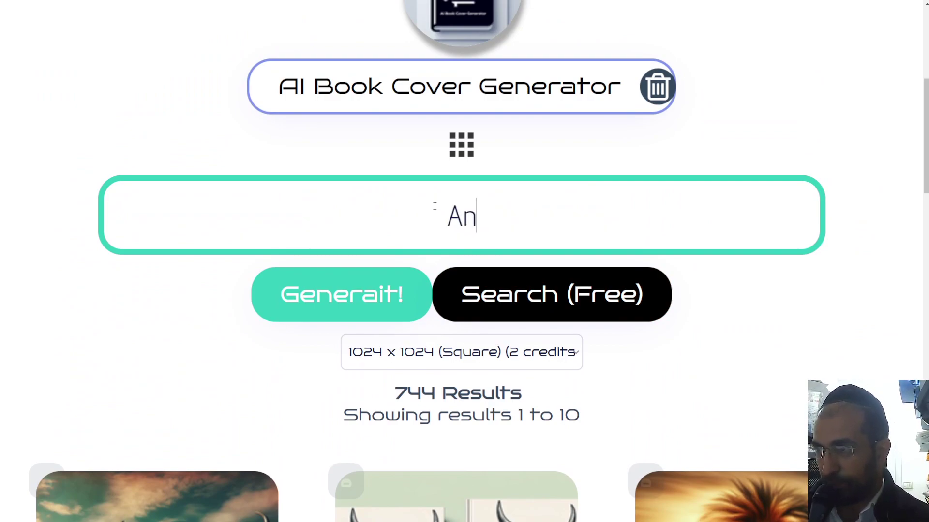
text(imal Mandala )
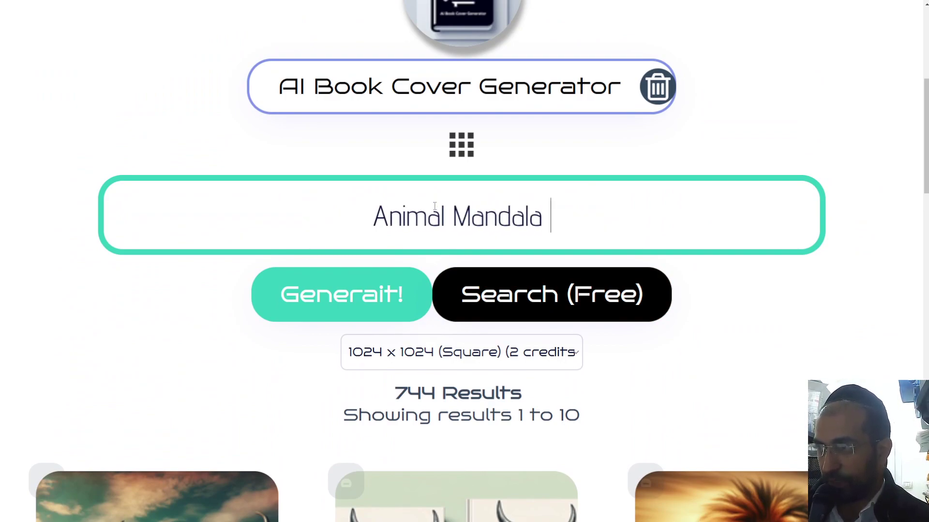
text(Coloring)
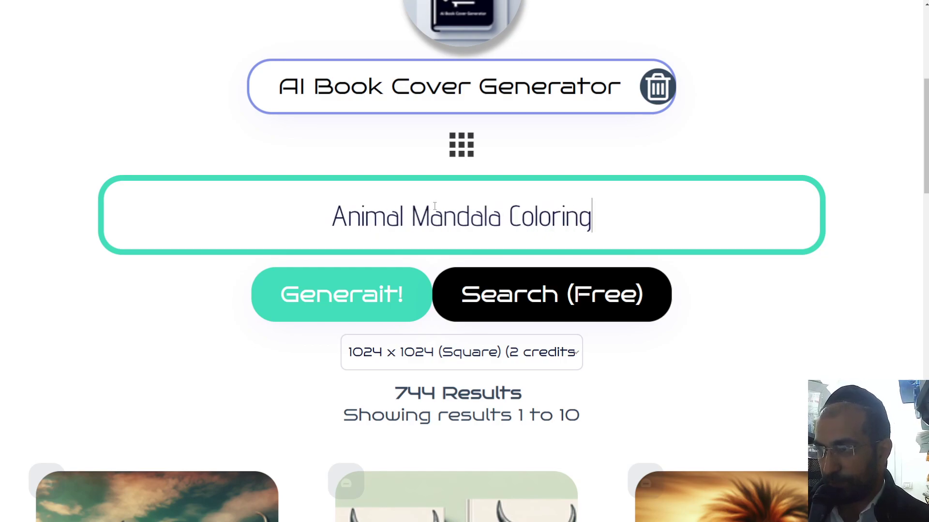
text( Book)
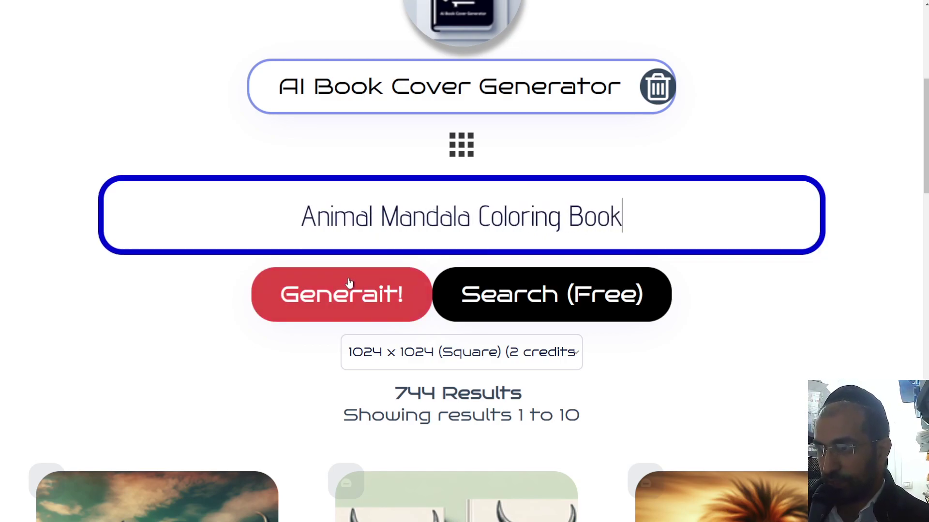
click(408, 353)
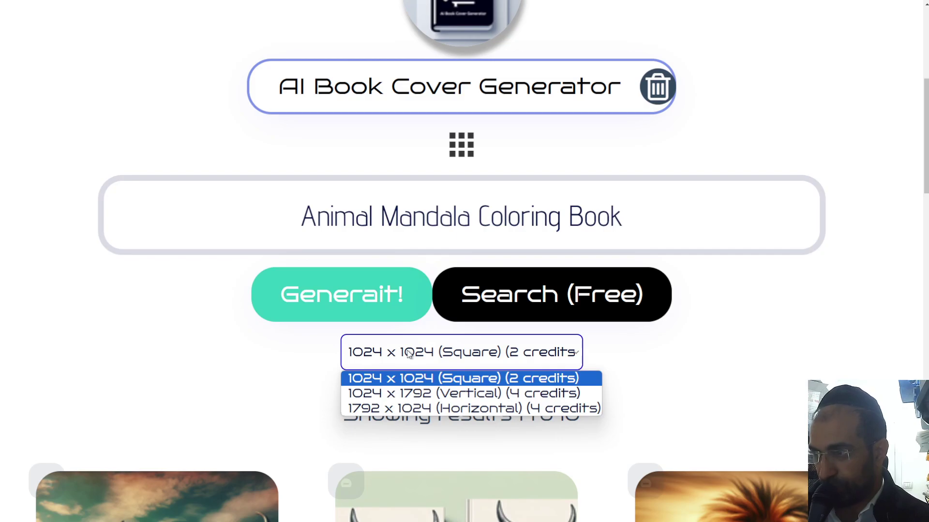
click(410, 394)
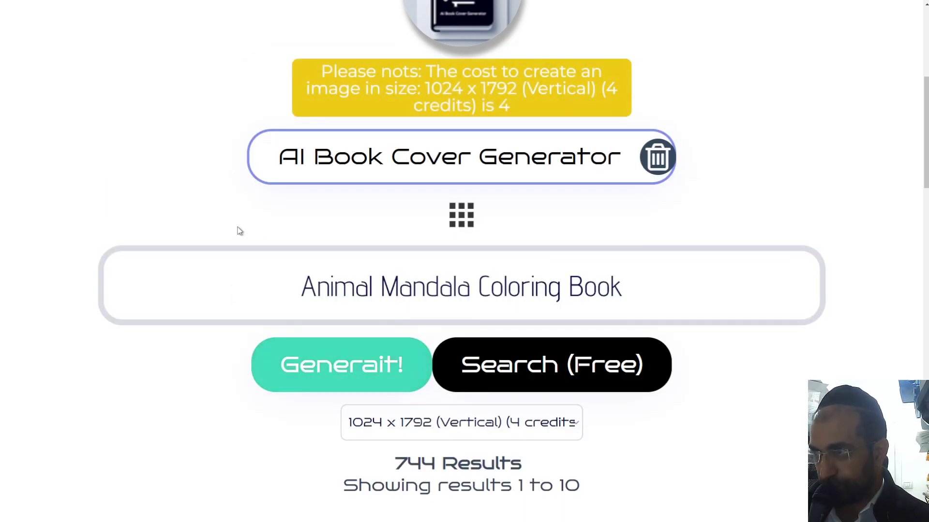
scroll(510, 268, down, 4)
scroll(484, 271, down, 2)
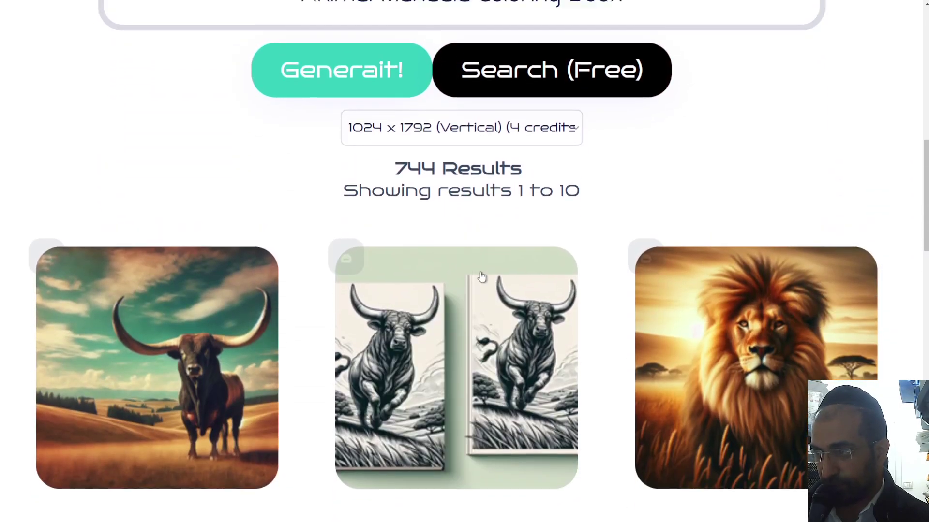
scroll(363, 125, up, 3)
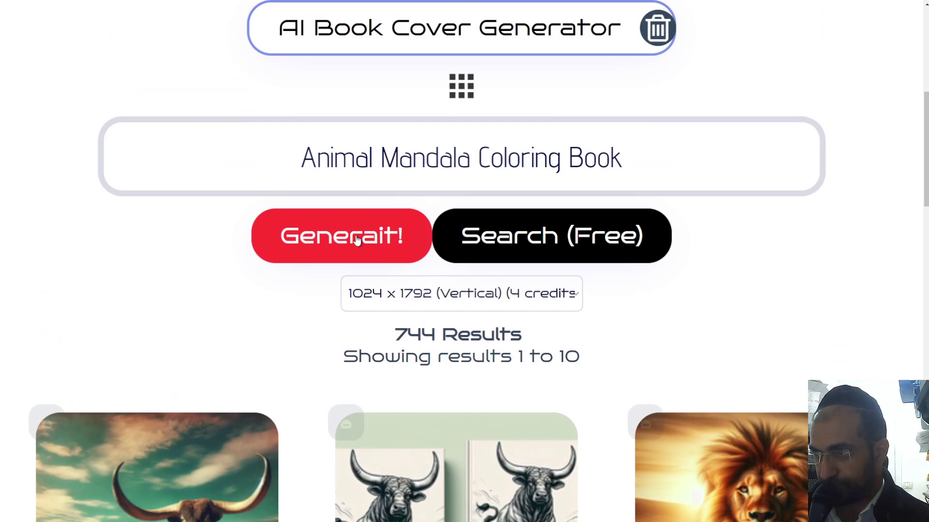
Generate the book cover and request a second cover image.
click(357, 240)
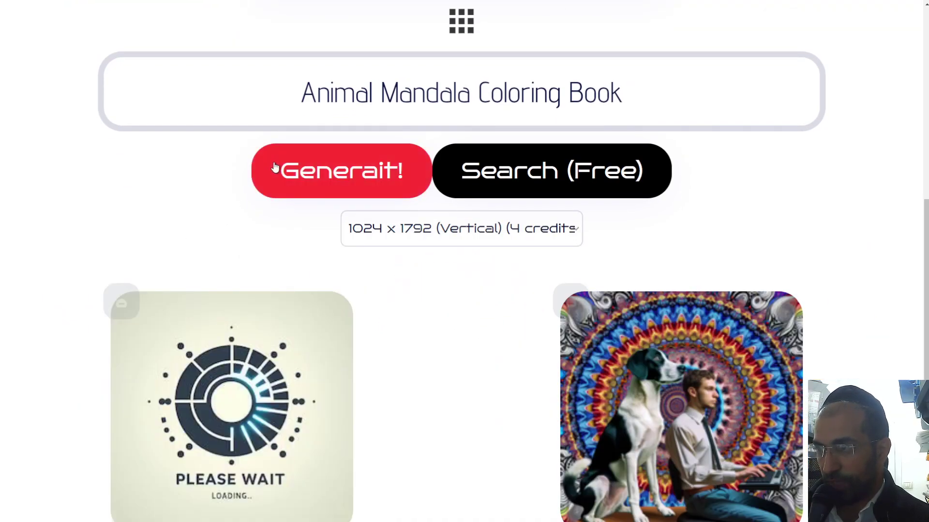
scroll(319, 213, down, 3)
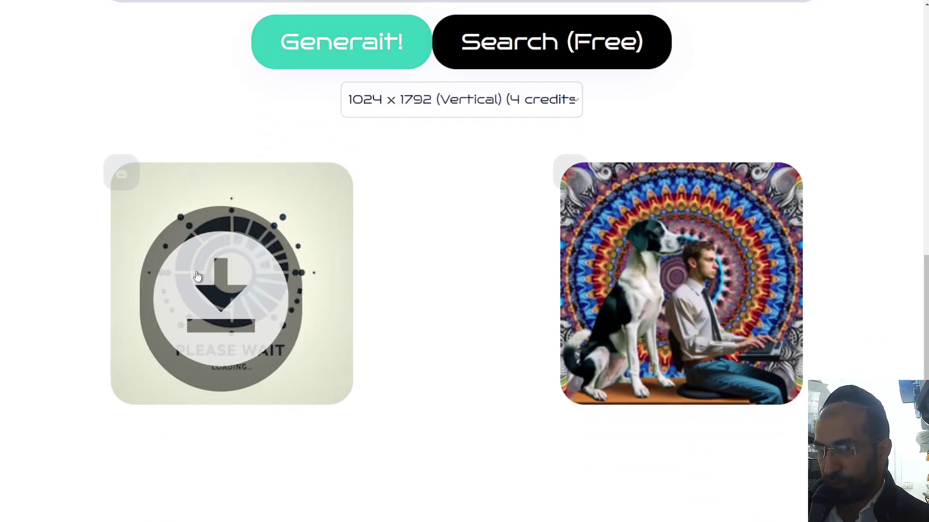
mouse_move(681, 406)
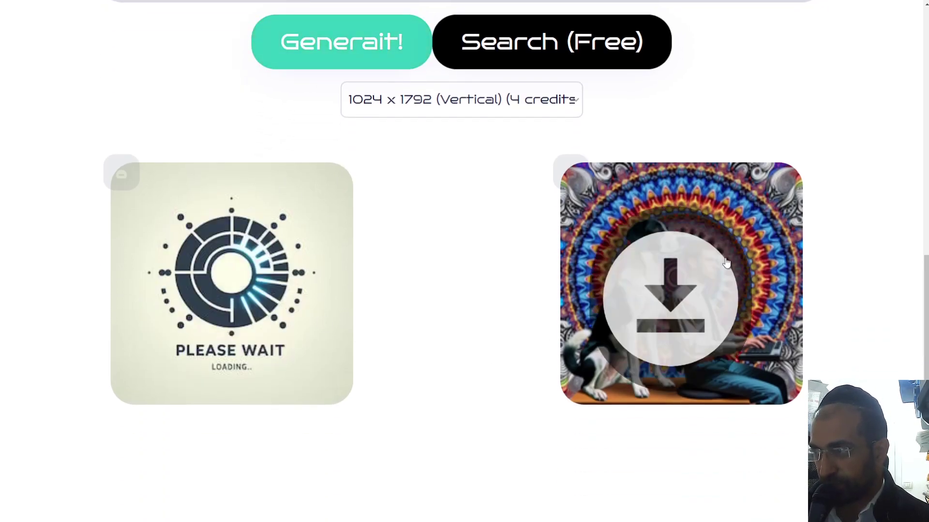
scroll(532, 338, up, 3)
scroll(513, 347, down, 3)
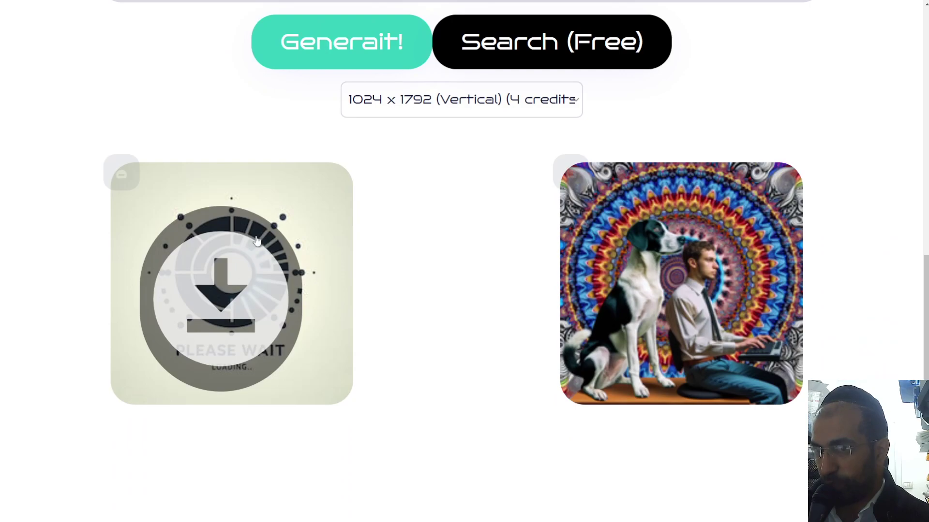
click(340, 58)
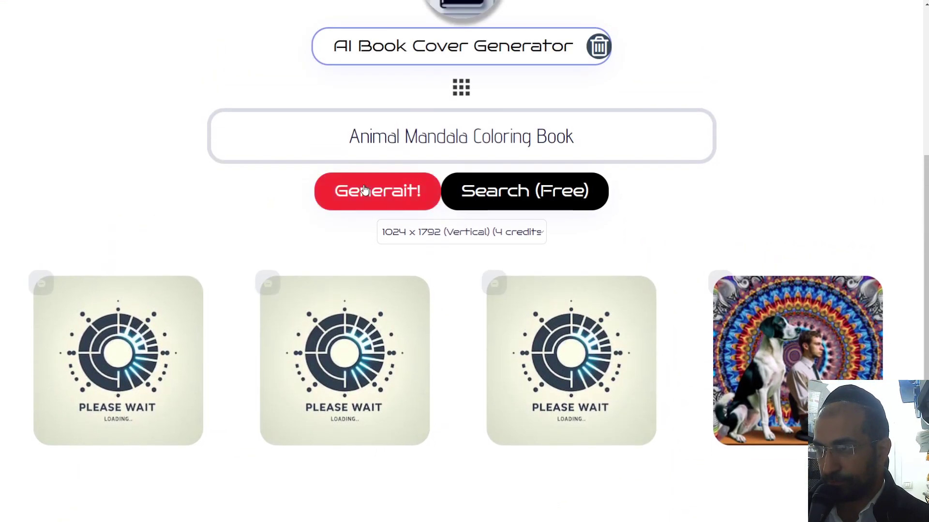
Generate another cover variation and download the fifth lion mandala at 2.5 size.
click(364, 190)
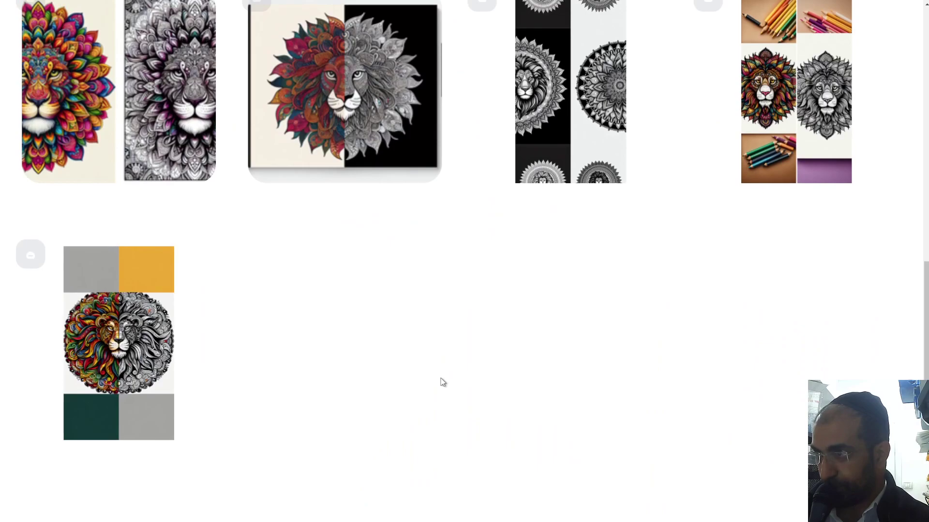
scroll(435, 389, down, 3)
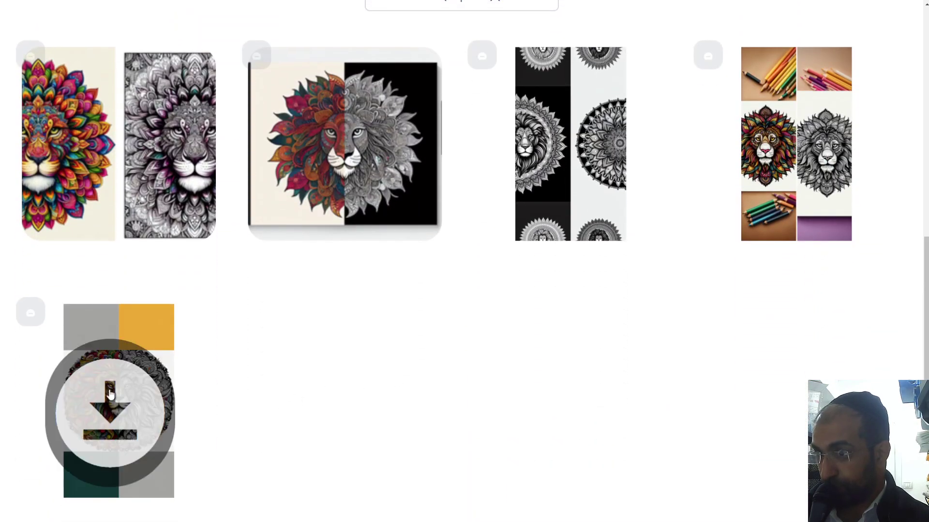
scroll(361, 373, up, 2)
scroll(349, 367, up, 2)
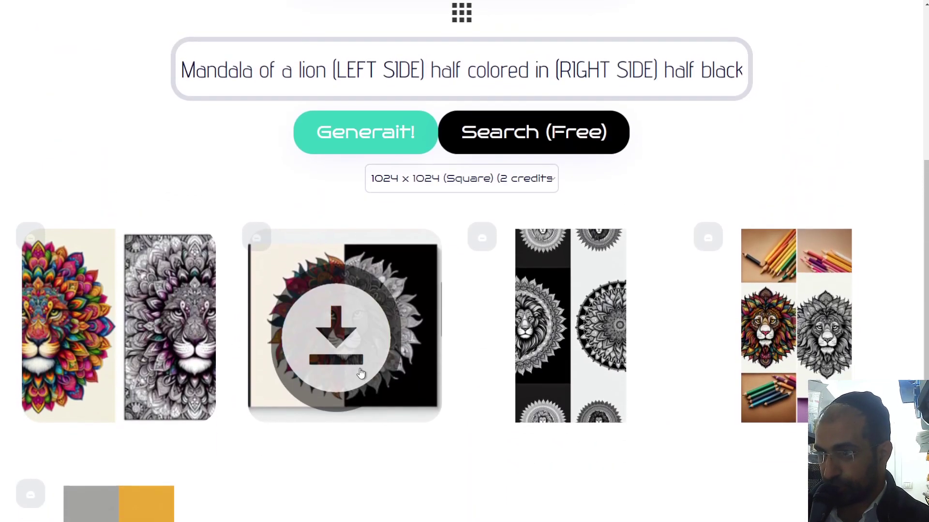
scroll(338, 358, down, 5)
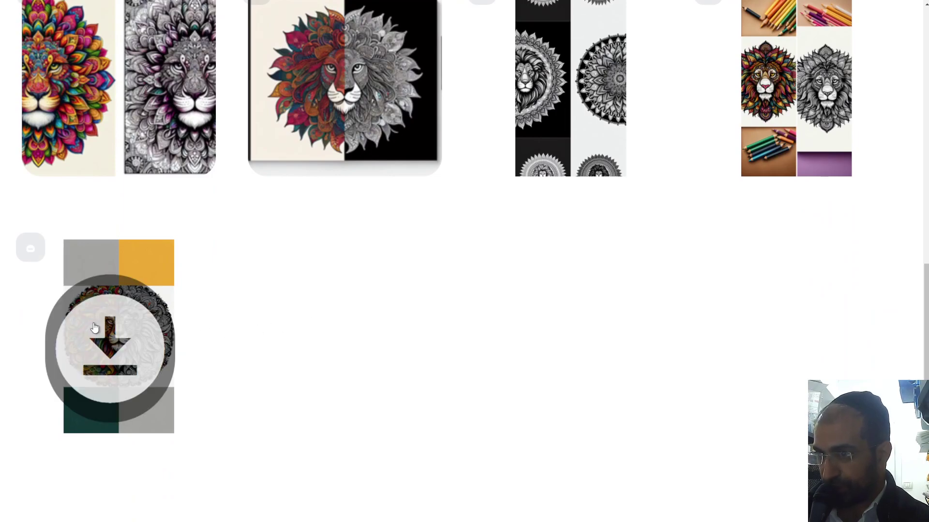
click(95, 328)
click(364, 322)
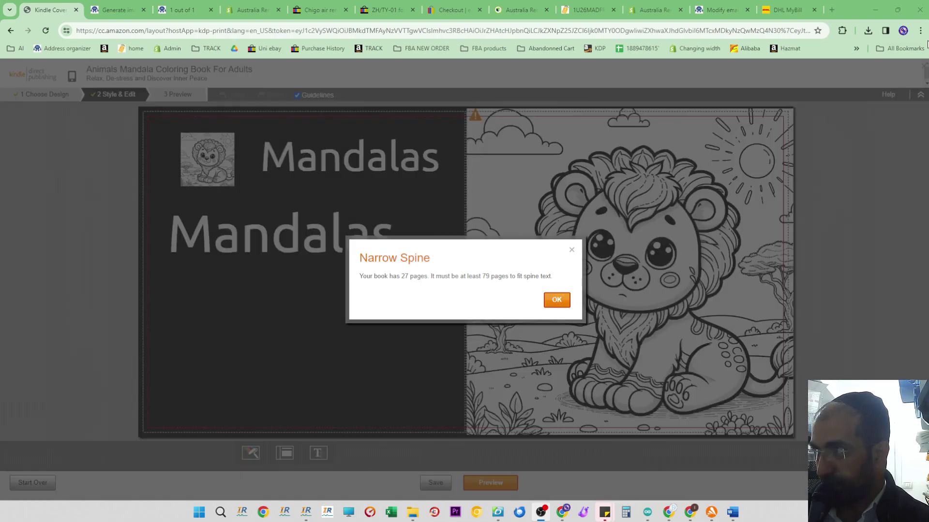
Go full screen, dismiss the spine warning, and upload 'Majestic Lion M' as the front cover image.
click(920, 30)
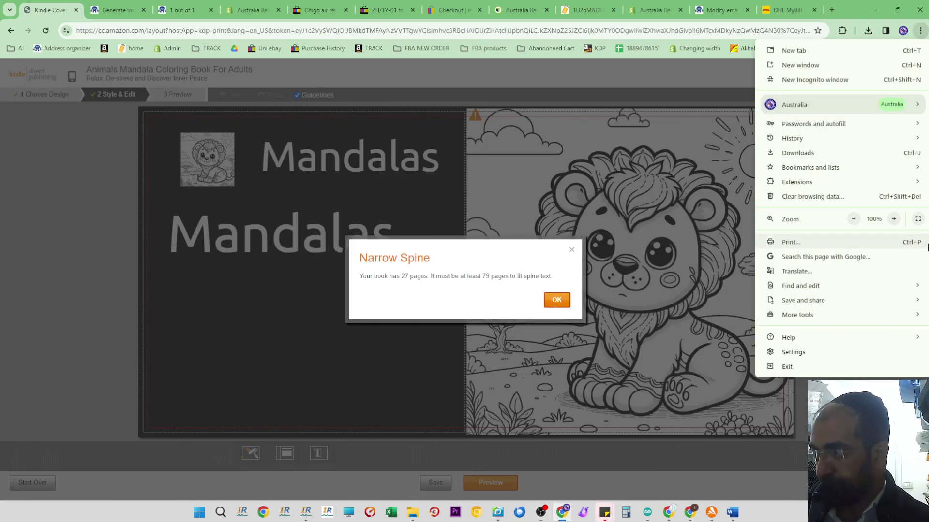
click(914, 225)
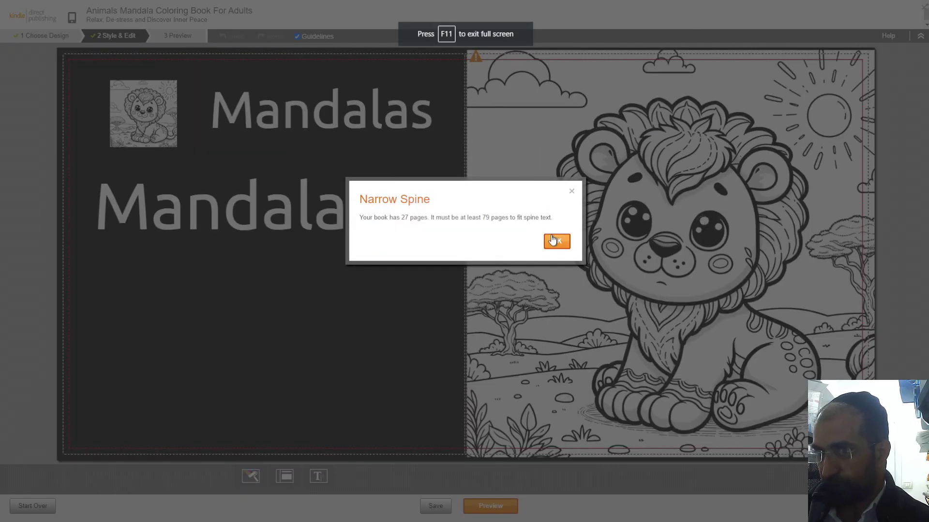
click(558, 241)
click(664, 264)
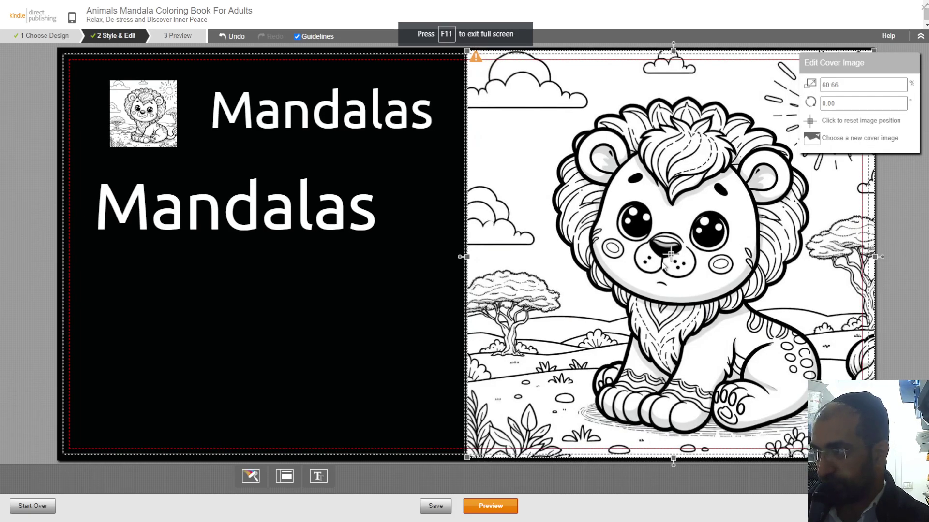
click(828, 140)
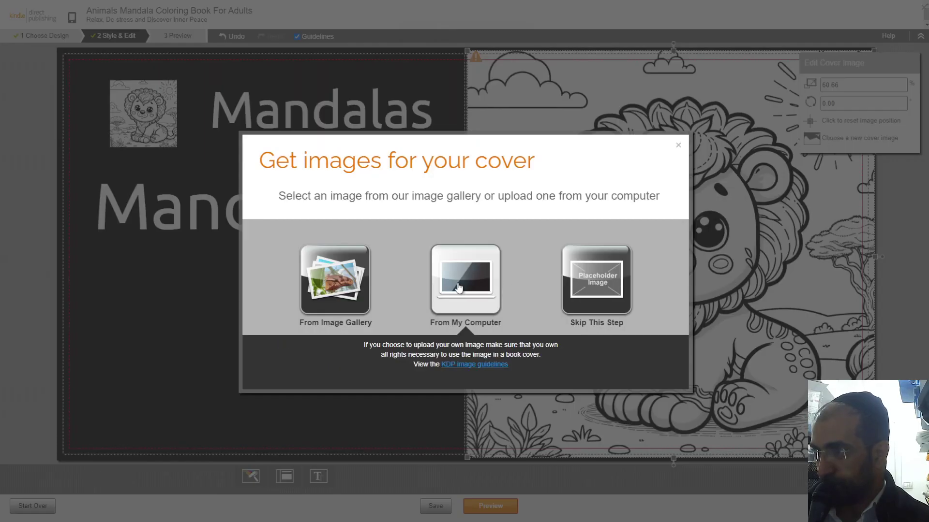
click(465, 281)
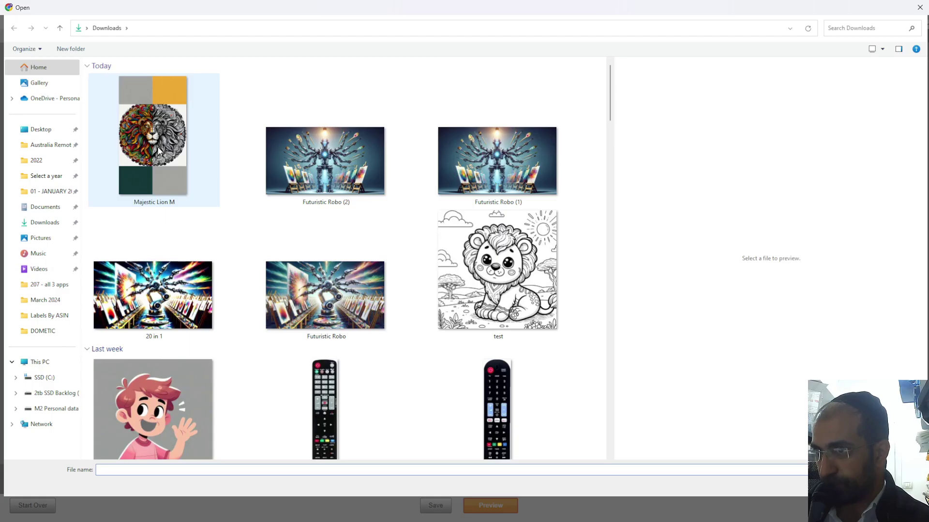
double_click(158, 148)
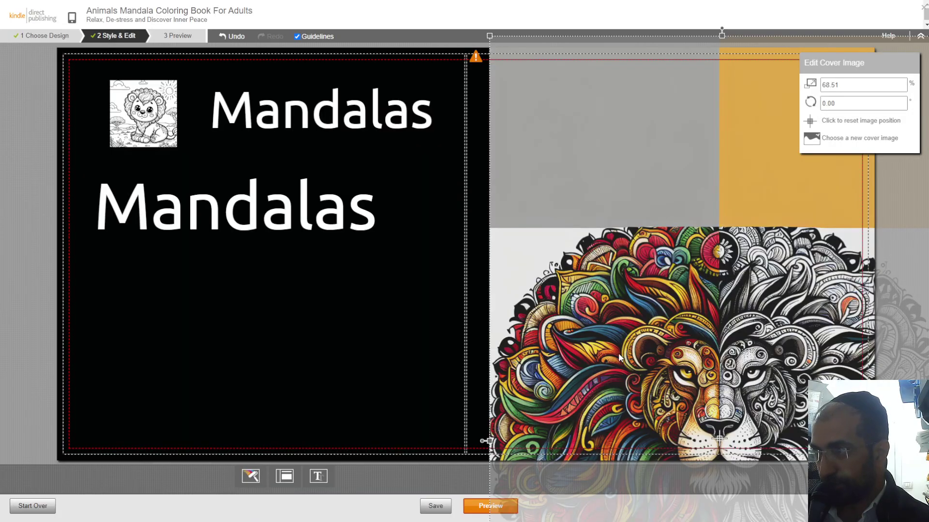
Drag the lion mandala up to fill the front cover, then preview it full screen.
drag(618, 353, 594, 221)
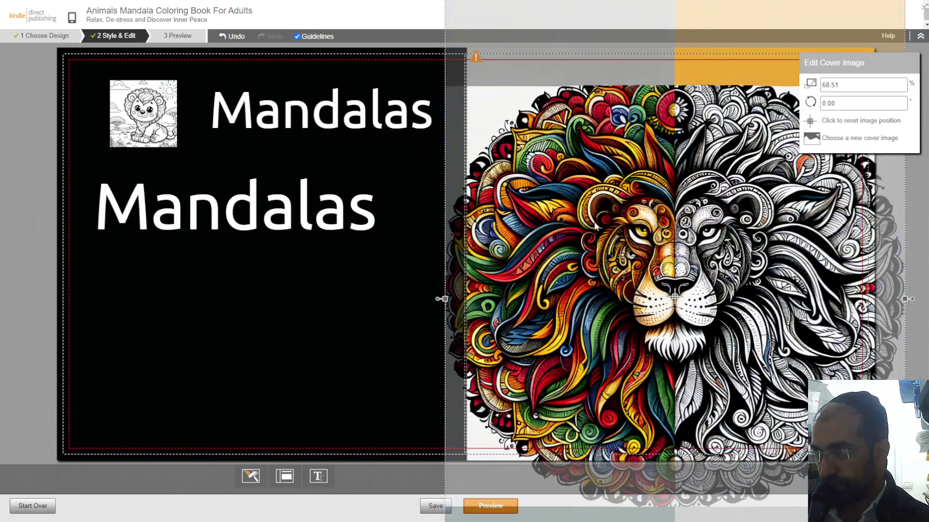
mouse_move(593, 222)
mouse_down()
mouse_move(598, 231)
mouse_move(601, 222)
mouse_up()
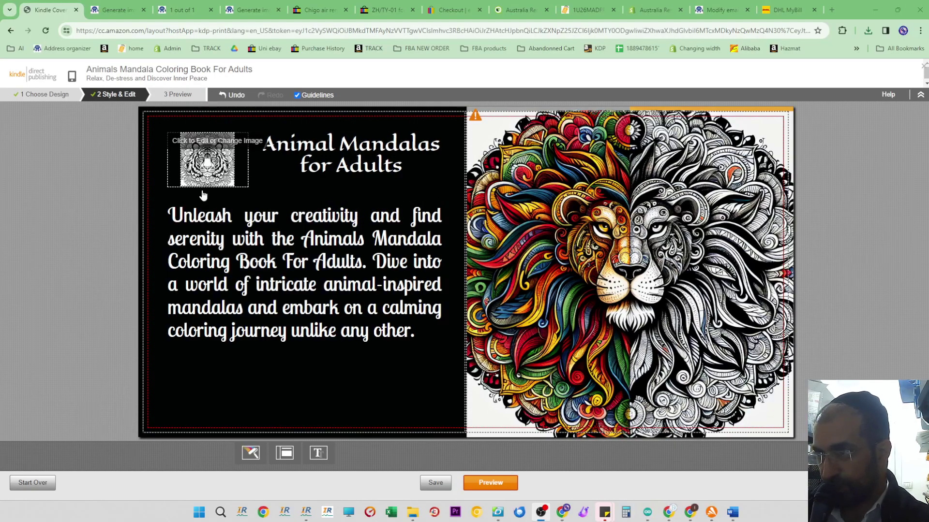
click(498, 484)
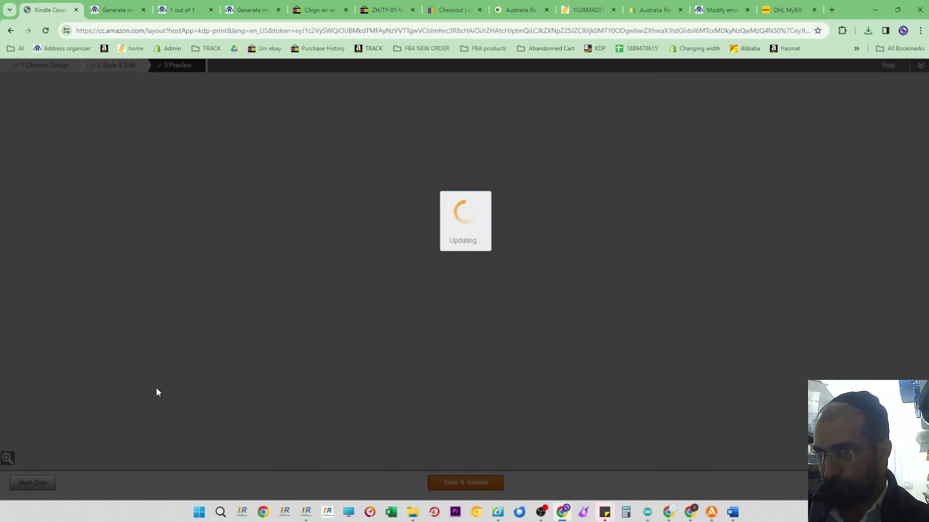
click(921, 30)
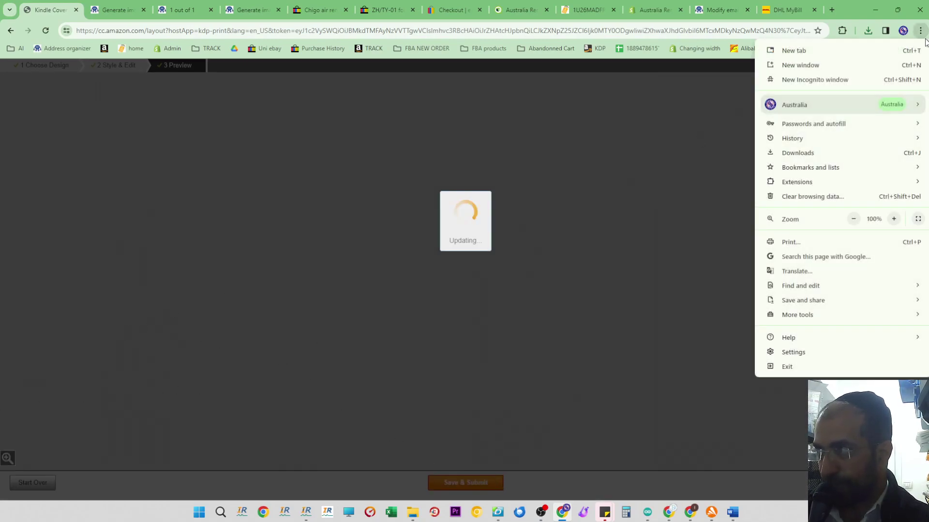
click(918, 218)
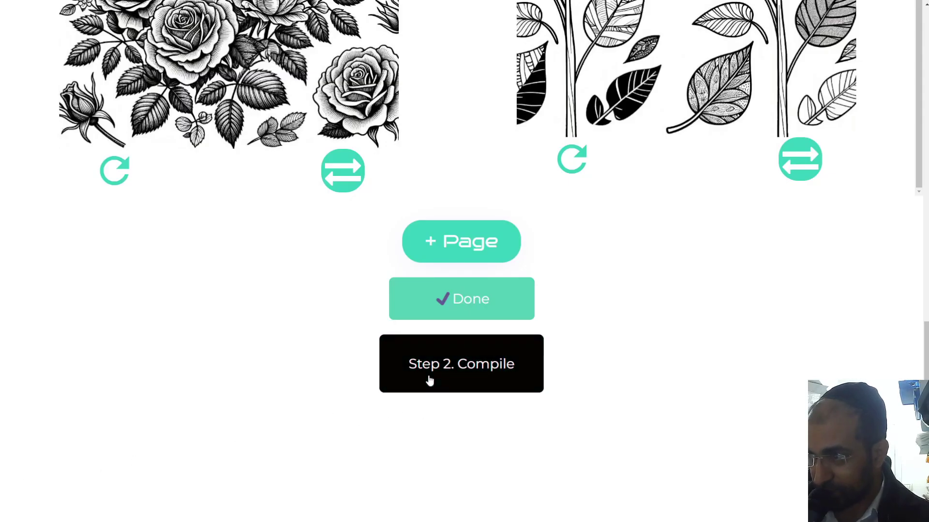
Run Step 2. Compile and wait for the Creating your book progress to finish.
click(429, 379)
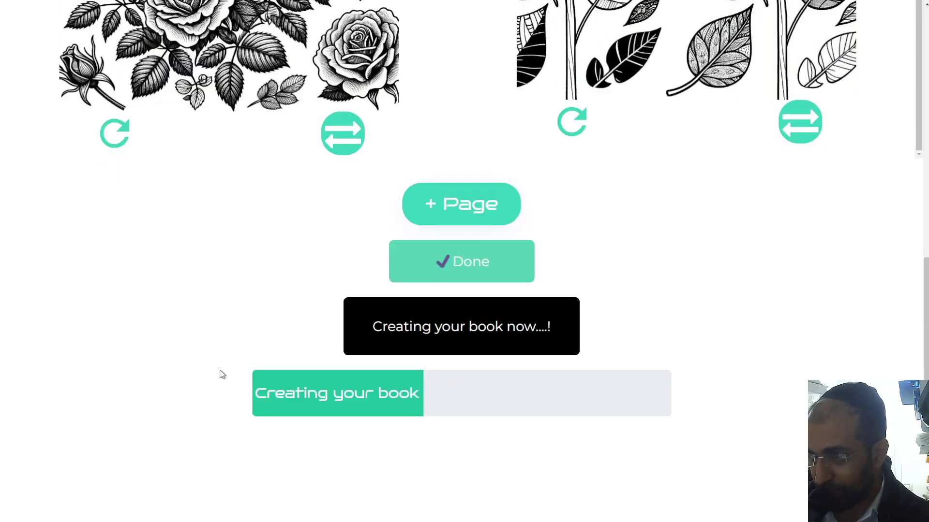
scroll(199, 361, down, 4)
scroll(194, 285, down, 1)
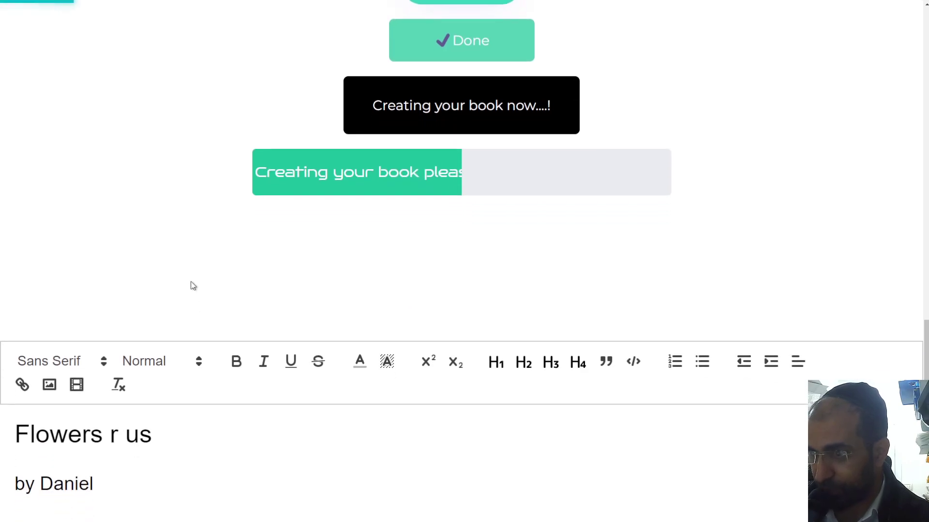
scroll(195, 307, down, 3)
scroll(304, 382, up, 2)
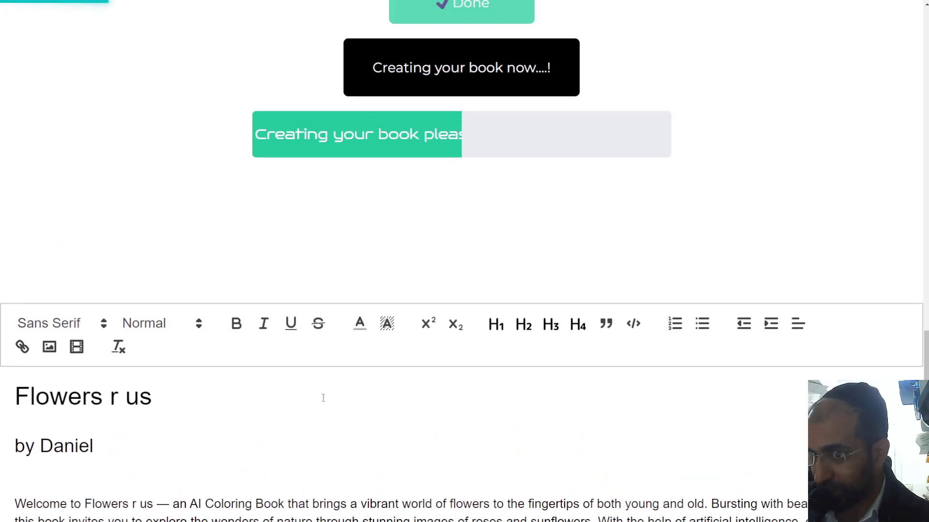
scroll(339, 406, down, 2)
scroll(377, 415, up, 3)
scroll(369, 428, up, 3)
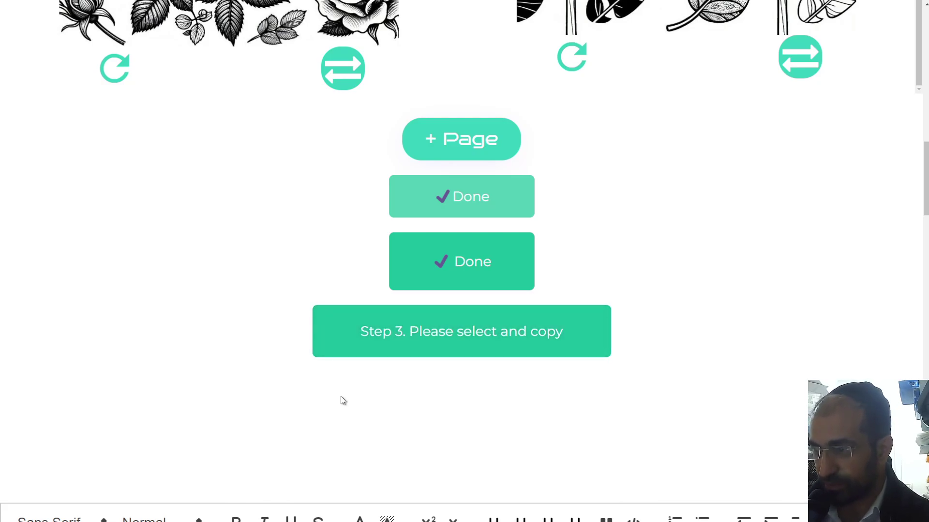
Select the book text and download the 8.5"x8.5" Word template from Step 3.
scroll(341, 397, down, 5)
key(ctrl+a)
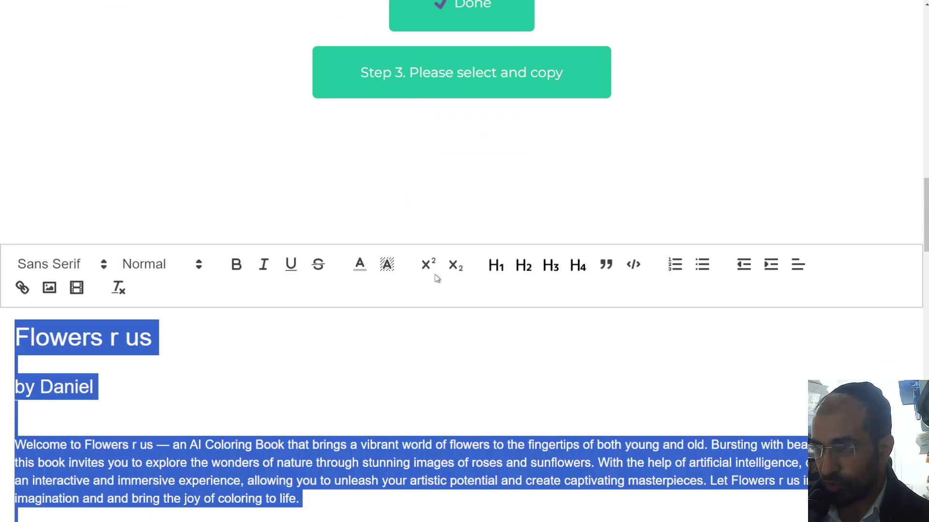
click(449, 170)
scroll(448, 170, up, 3)
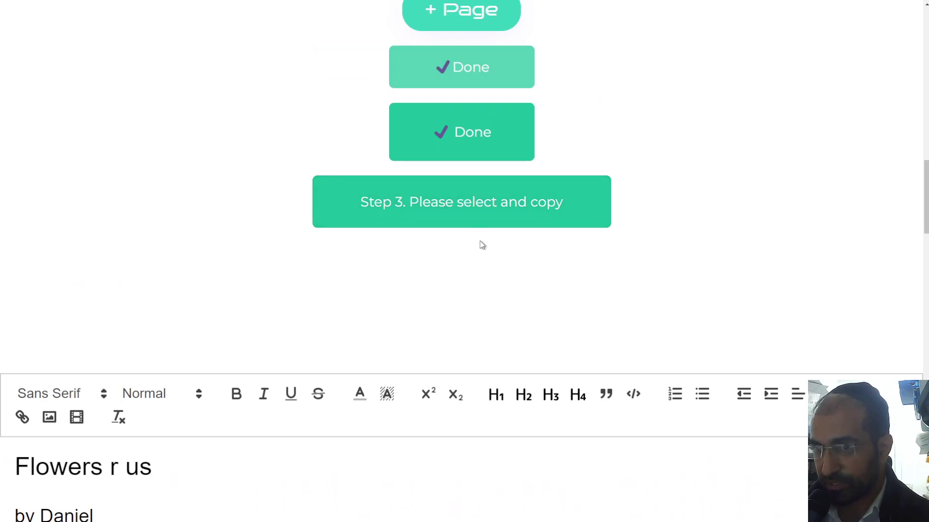
click(480, 215)
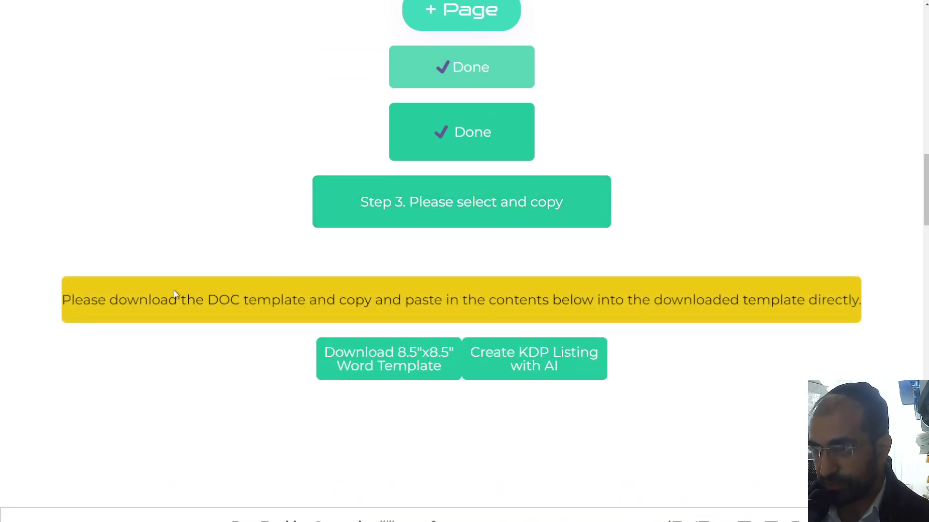
drag(106, 301, 514, 278)
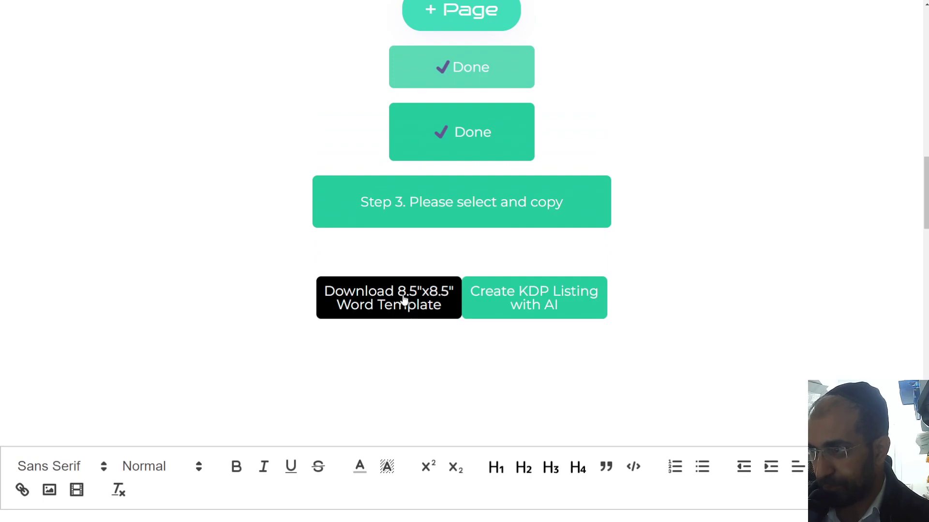
click(399, 308)
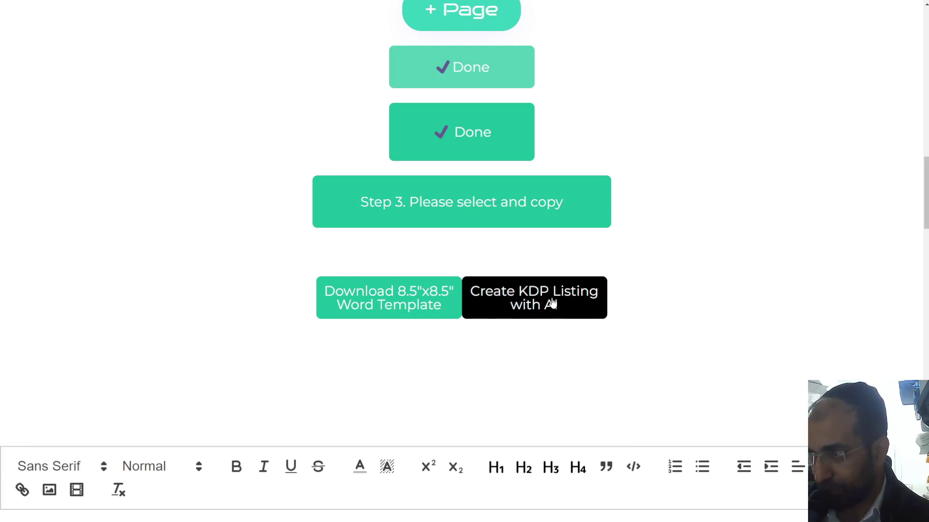
scroll(423, 350, down, 4)
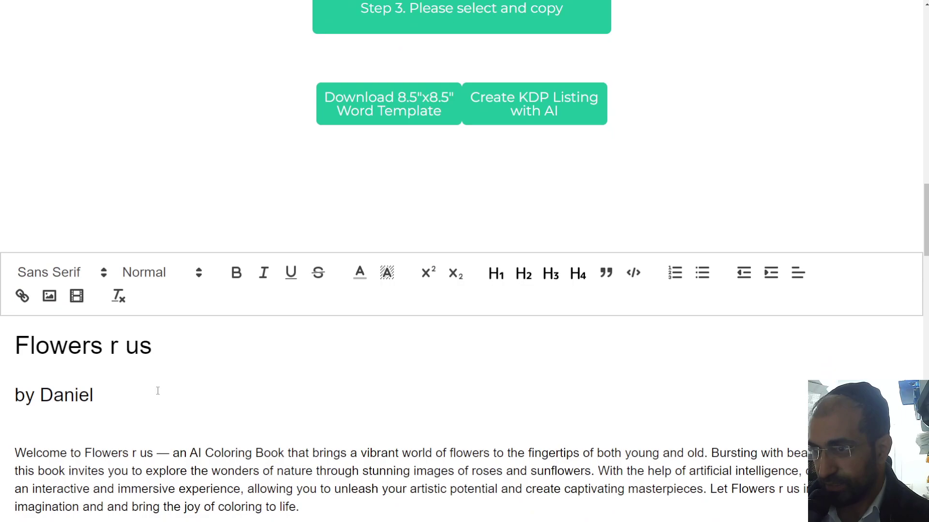
key(ctrl+a)
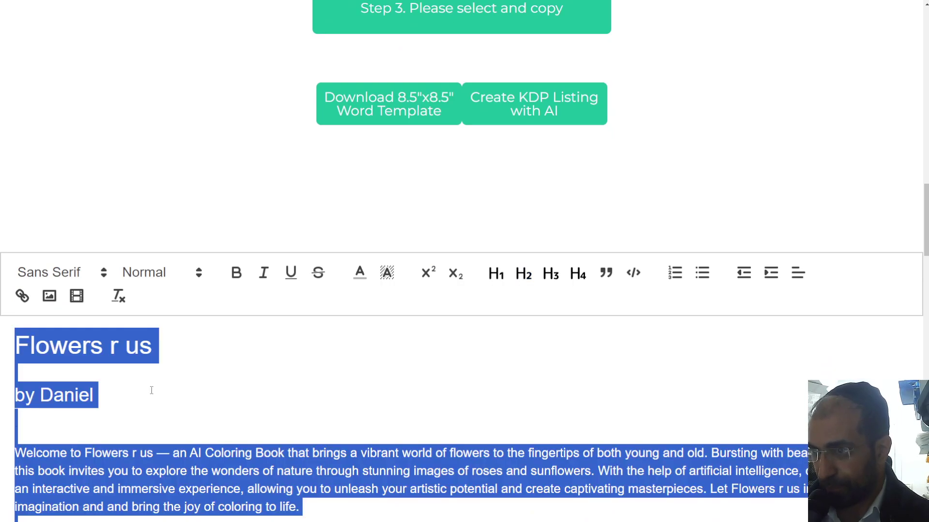
key(ctrl+c)
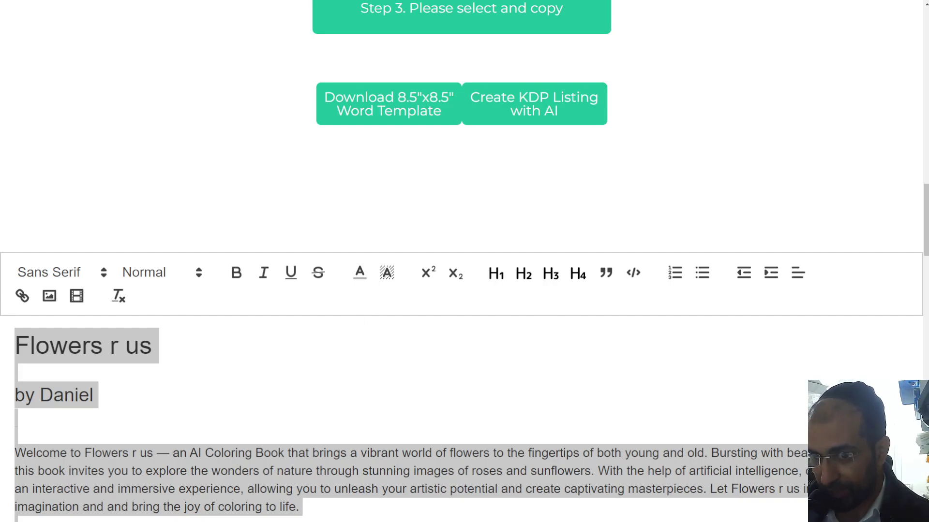
click(267, 198)
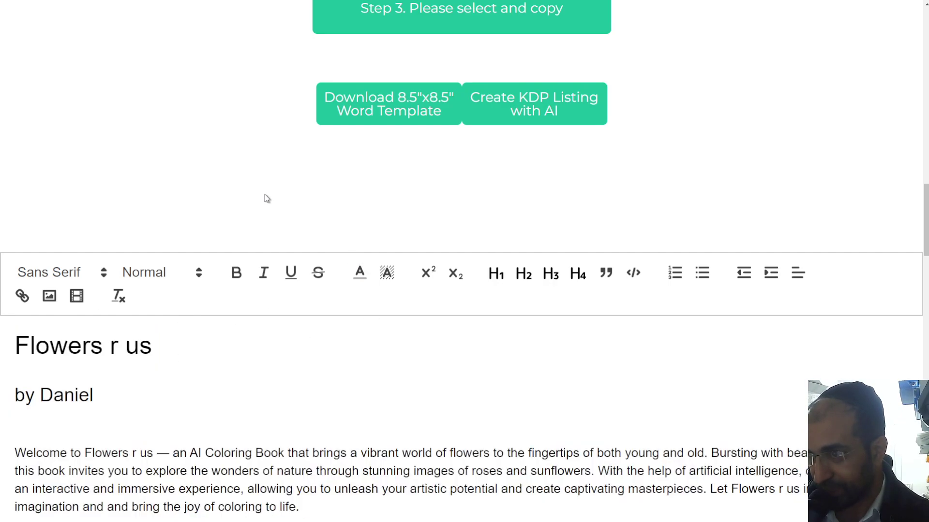